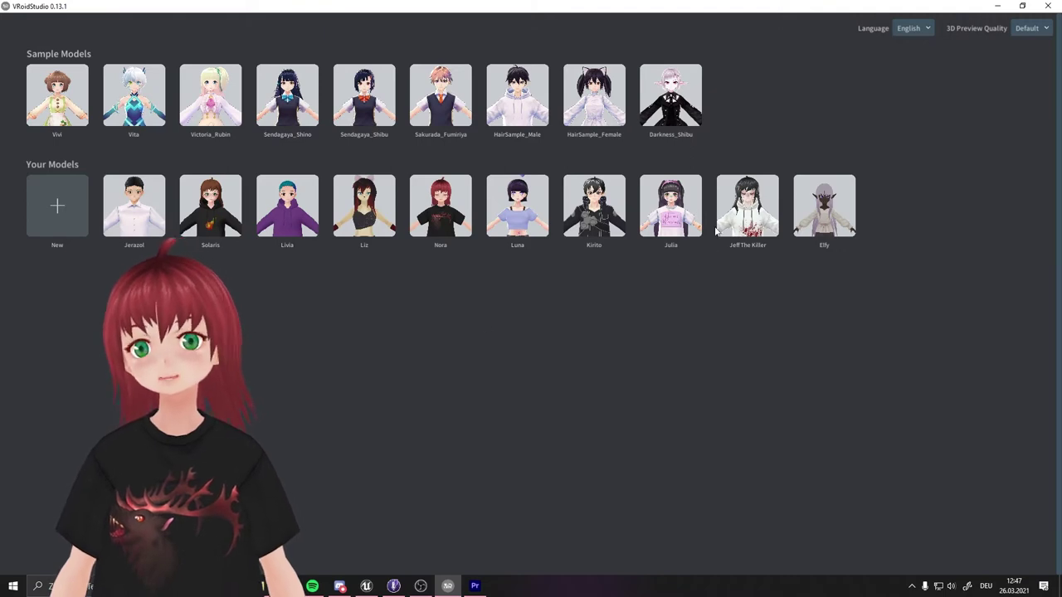
# Open the Julia model and start its VRM export.
pyautogui.click(673, 215)
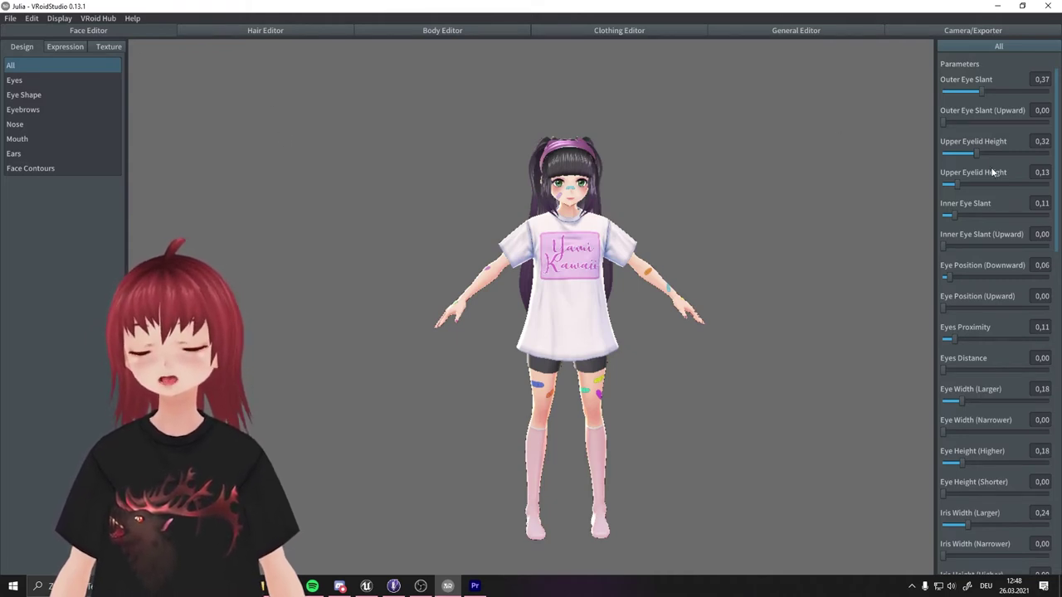
pyautogui.scroll(-6, 992, 191)
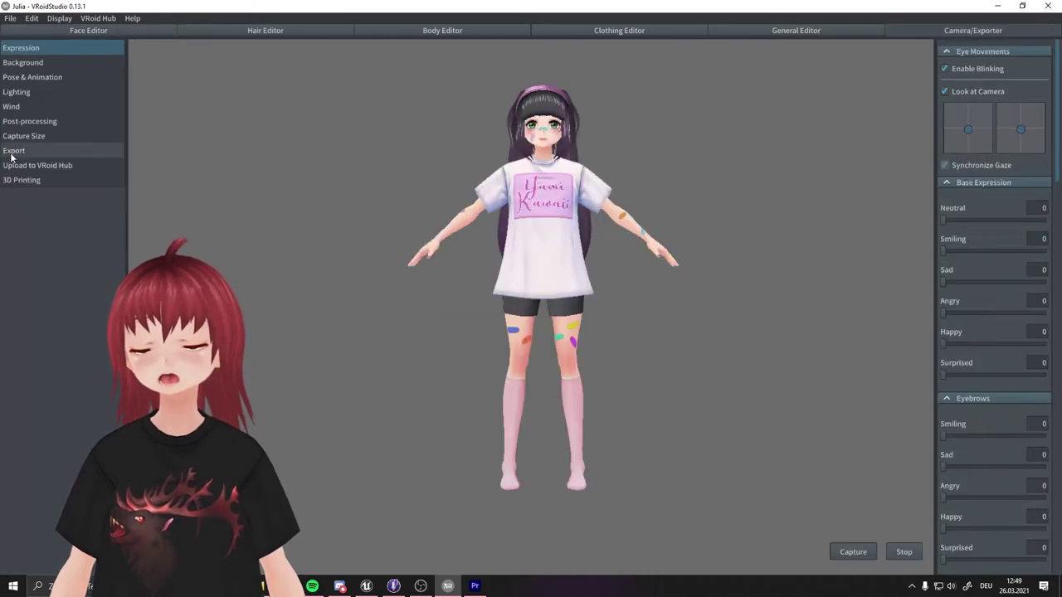
pyautogui.click(12, 154)
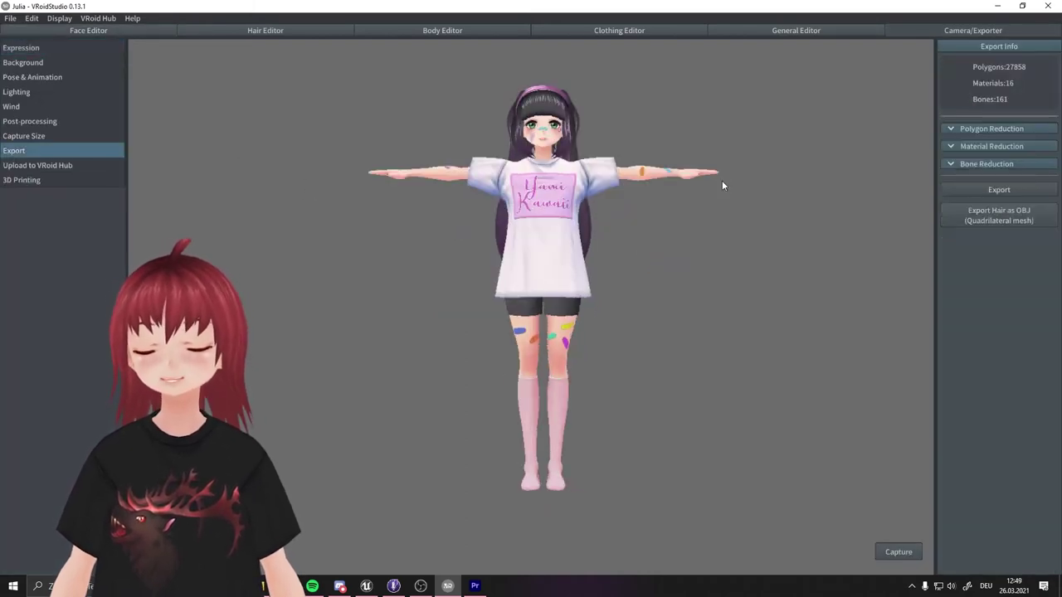
pyautogui.click(1011, 192)
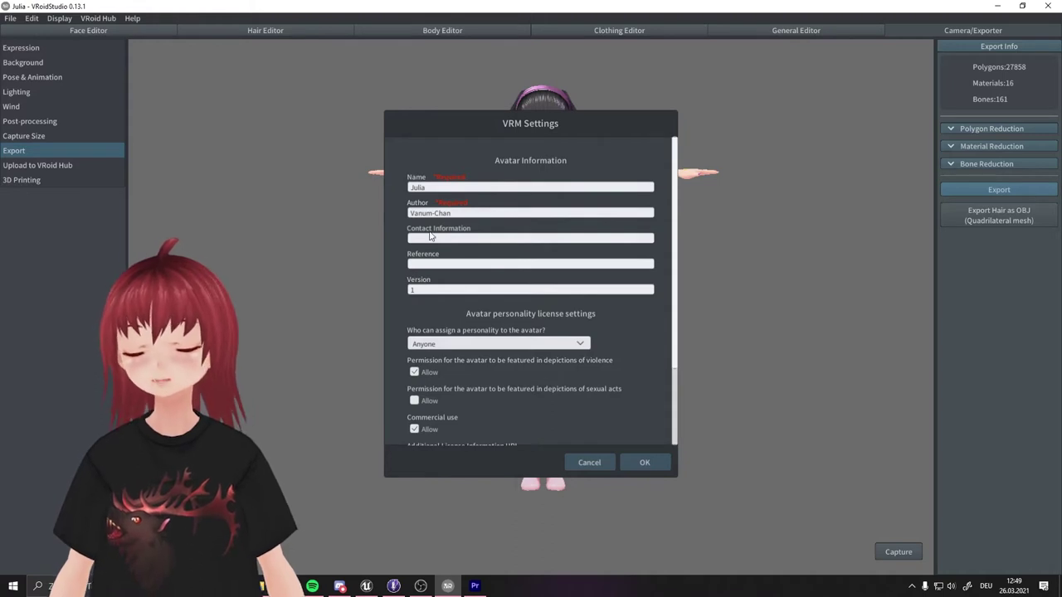
# Review the avatar information, personality license permissions and redistribution license in the VRM settings.
pyautogui.scroll(-1, 579, 376)
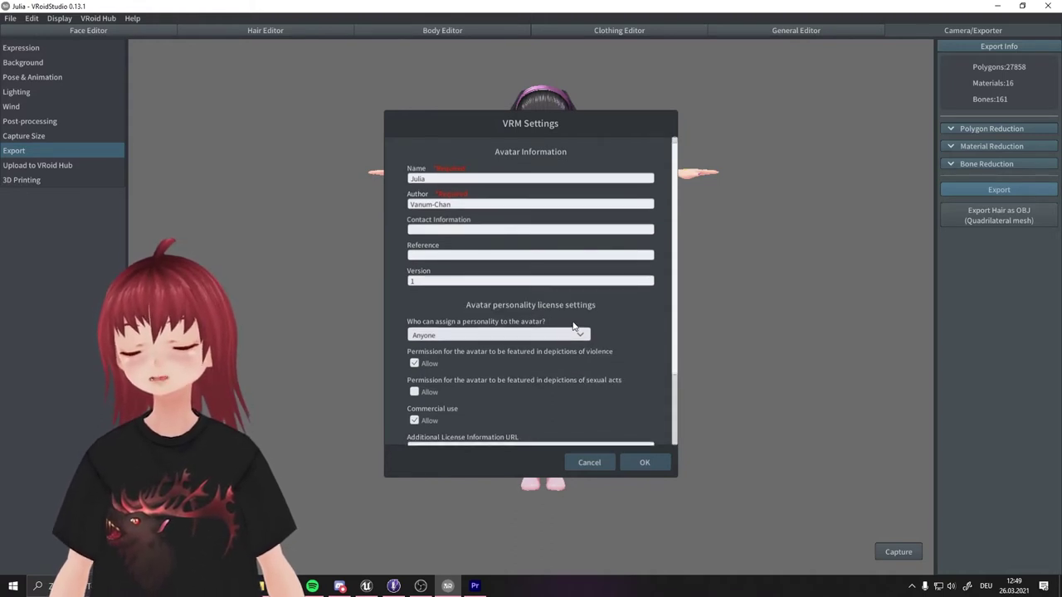
pyautogui.scroll(-1, 579, 364)
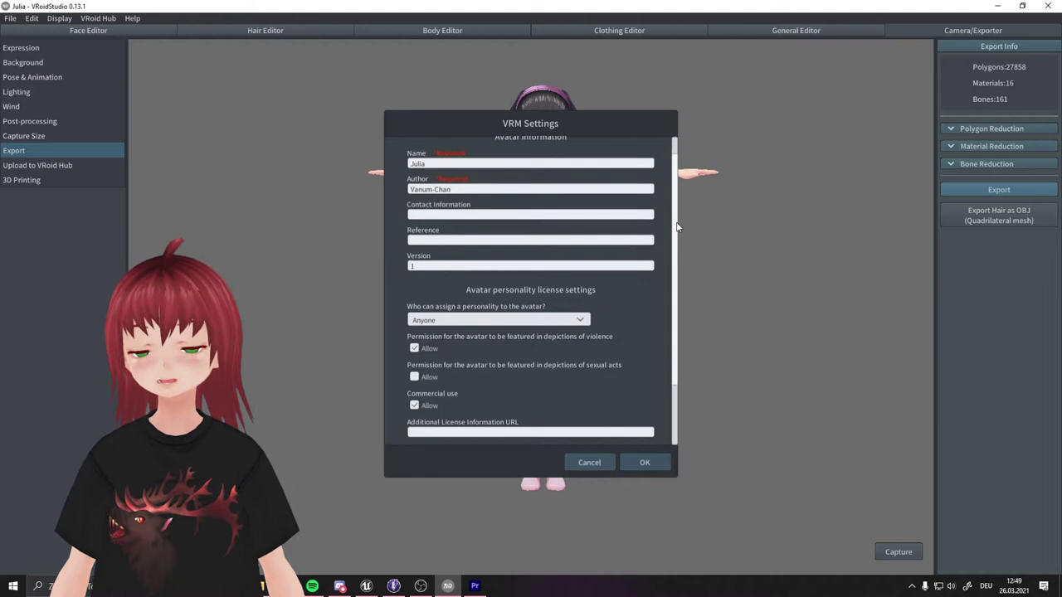
pyautogui.moveTo(674, 171); pyautogui.dragTo(674, 239)
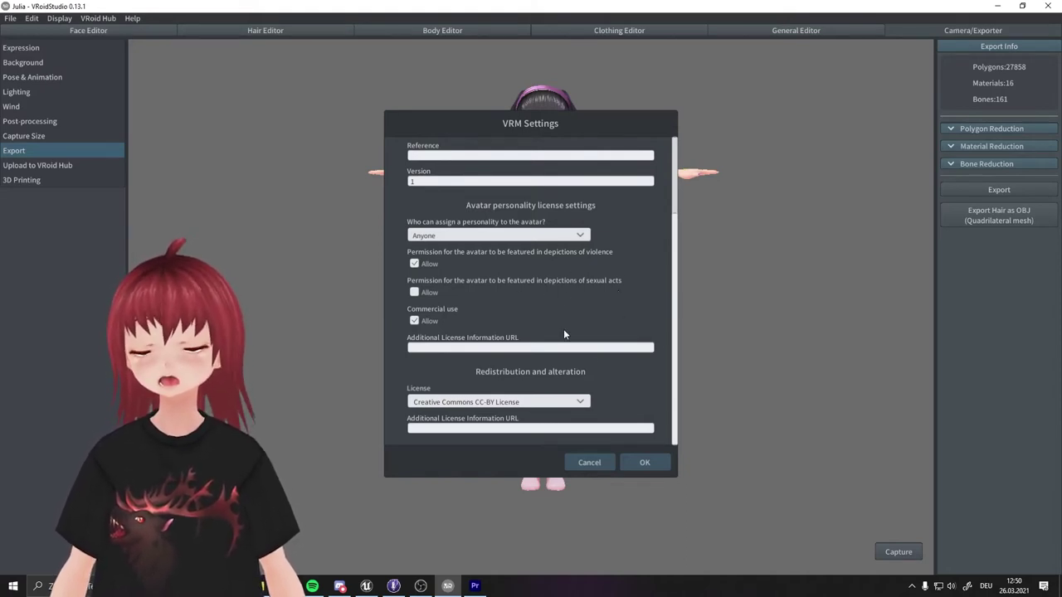
pyautogui.scroll(1, 561, 332)
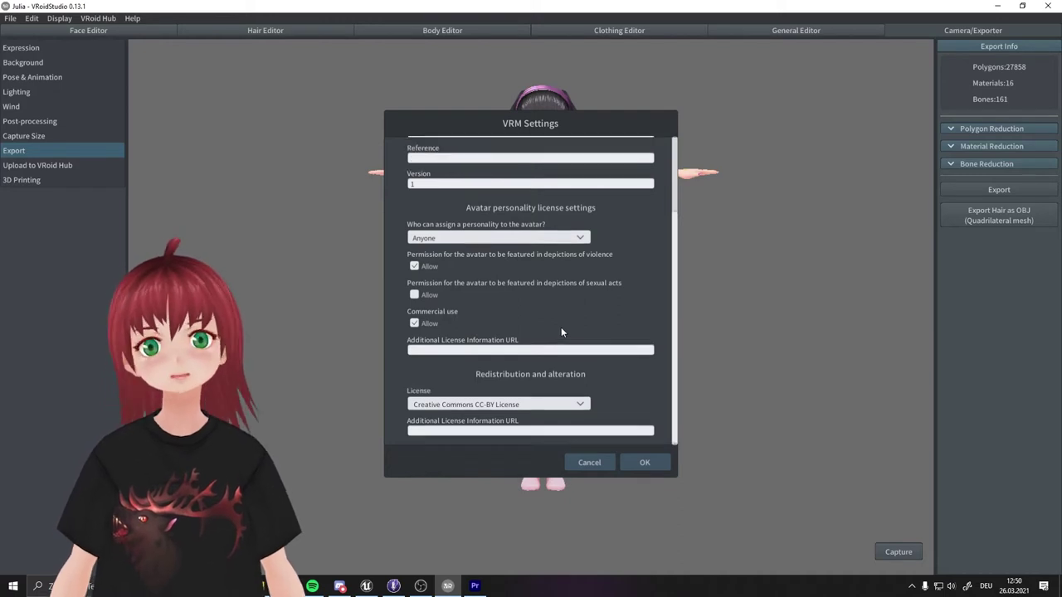
pyautogui.moveTo(676, 225); pyautogui.dragTo(680, 128)
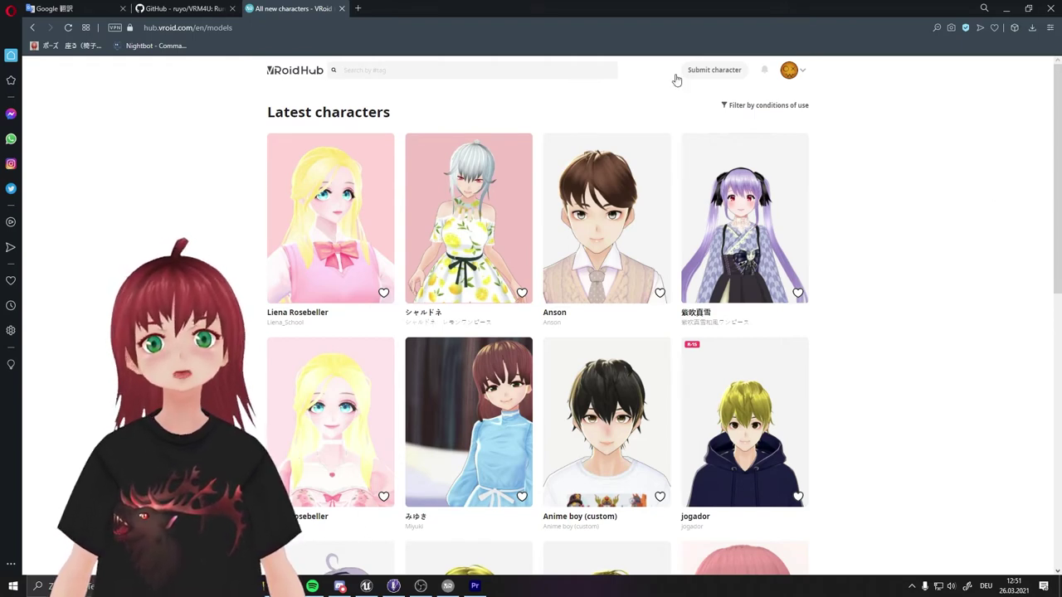
# Switch to VRoid Hub, search for "free" with the FreeCharacter tag, and view the butterfly model's page.
pyautogui.click(555, 71)
pyautogui.write('free')
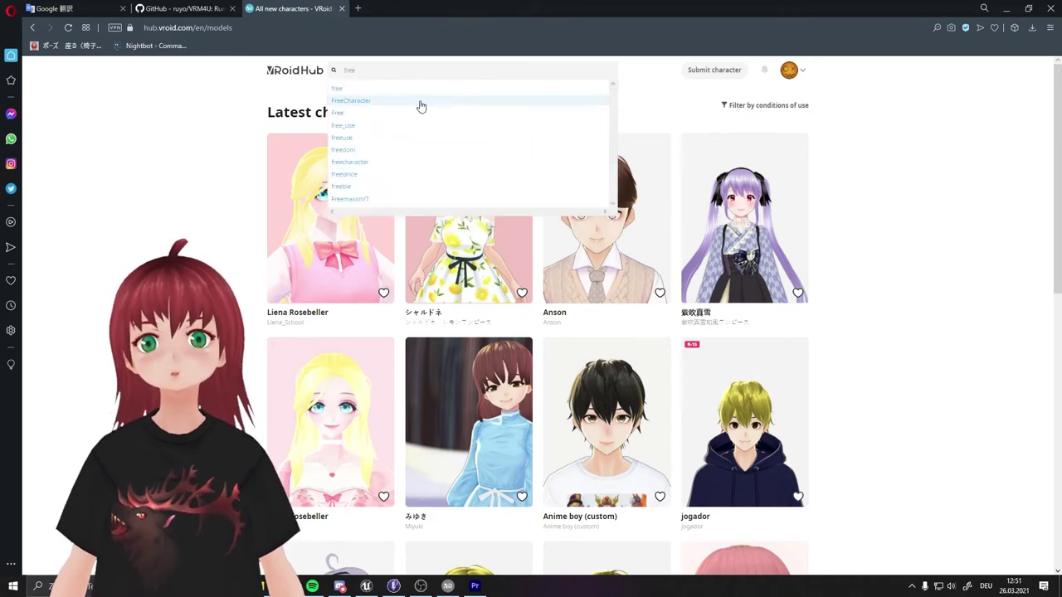
pyautogui.click(420, 105)
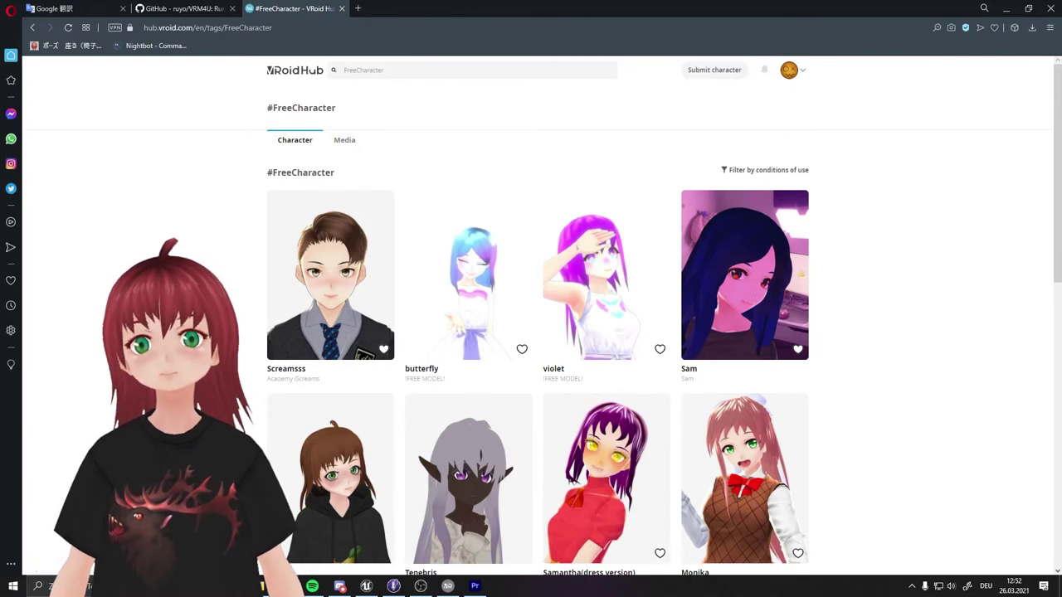
pyautogui.click(450, 312)
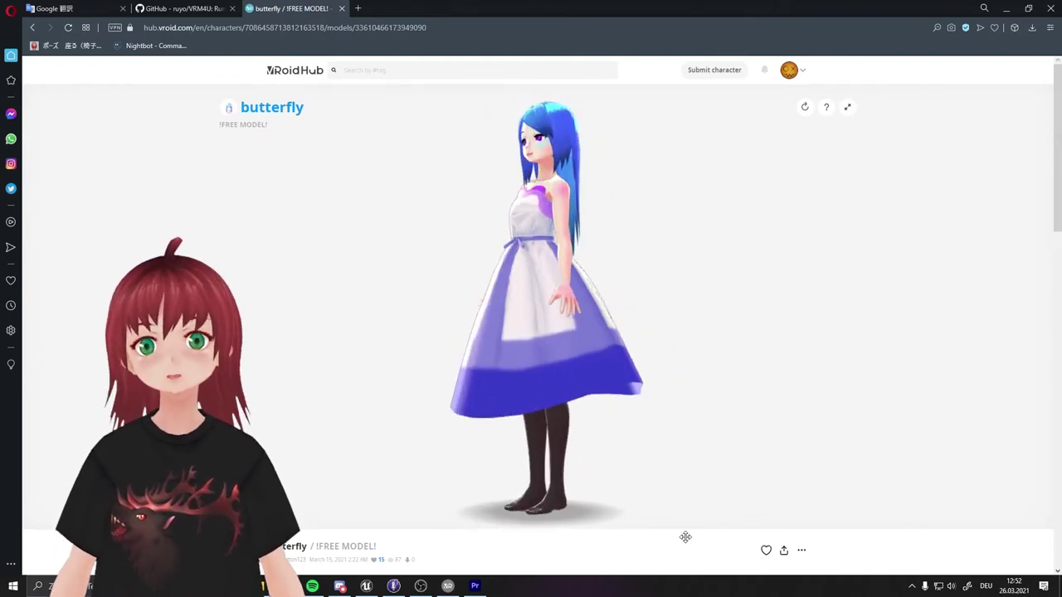
pyautogui.scroll(-3, 689, 539)
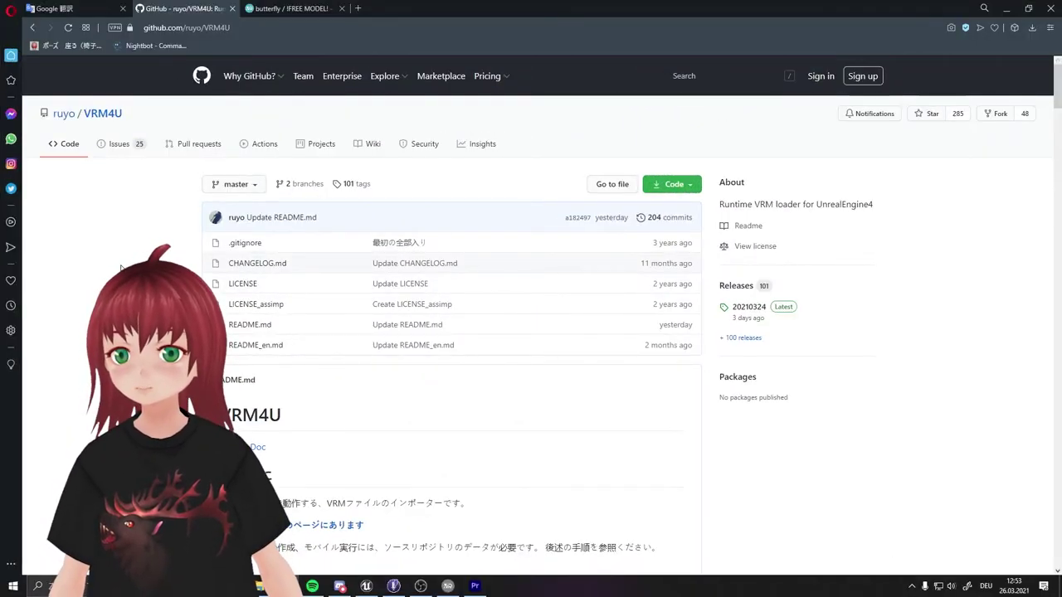
# Open VRM4U release 20210324 on GitHub and extract VRM4U_4_26_20210324.zip in the Downloads folder.
pyautogui.click(746, 309)
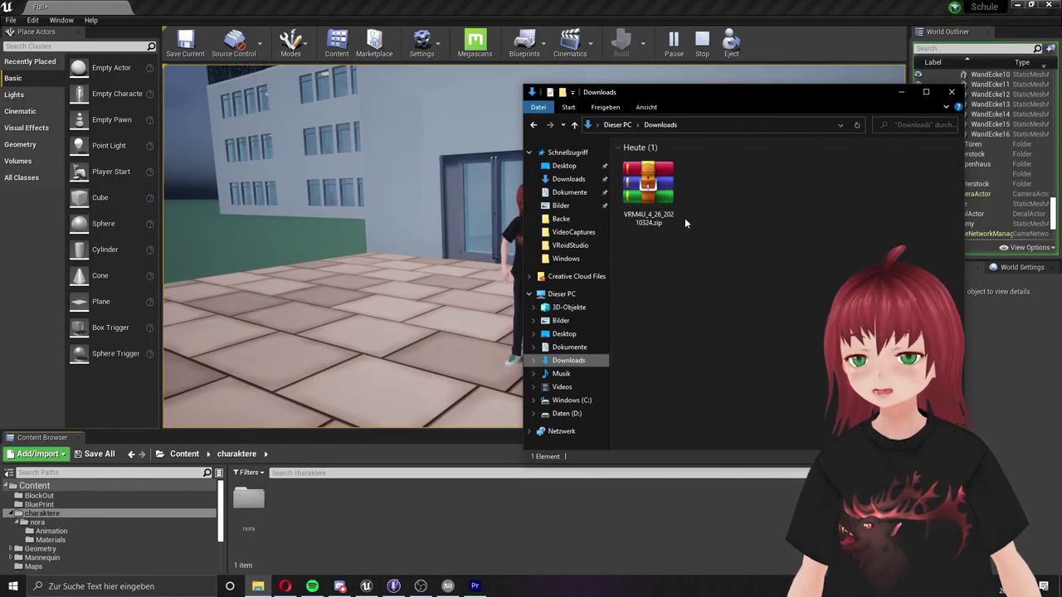
pyautogui.click(657, 192)
pyautogui.rightClick(660, 192)
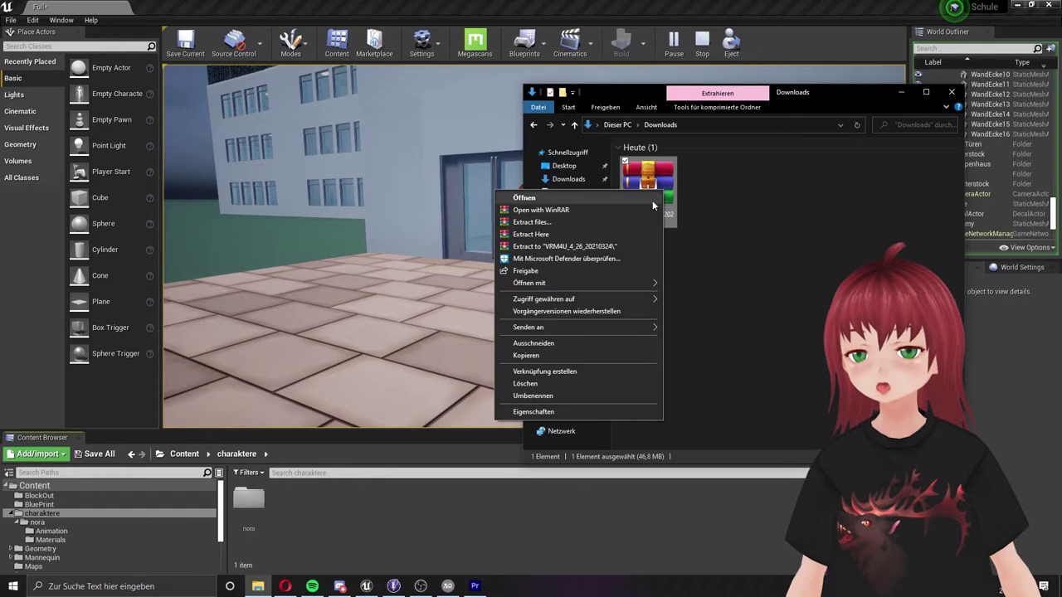
pyautogui.click(594, 235)
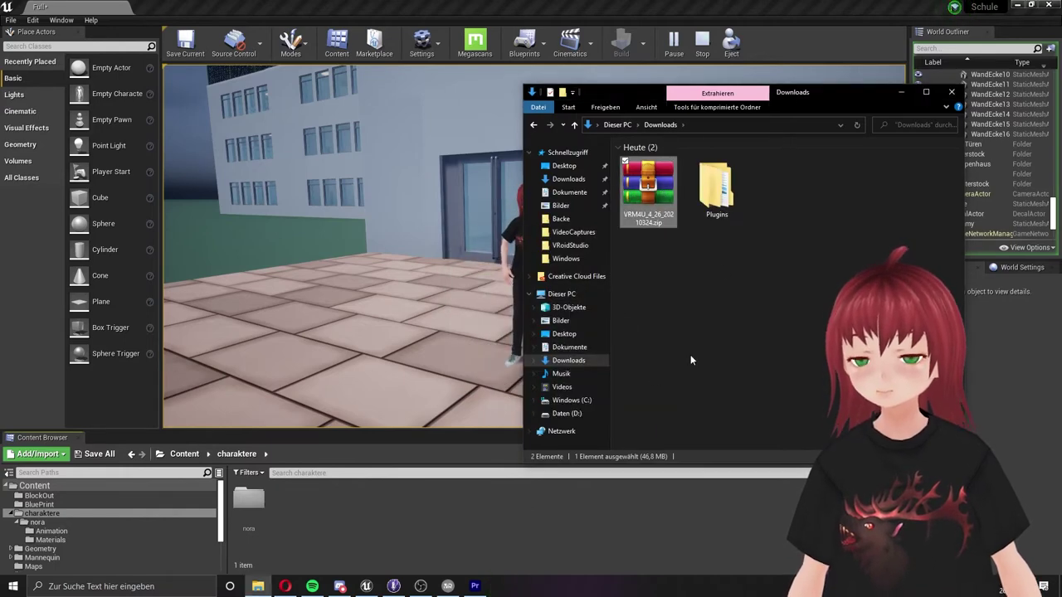
# Select the extracted Plugins folder and open the Schule 4.26 project folder inside UnrealEngine on drive D.
pyautogui.click(729, 193)
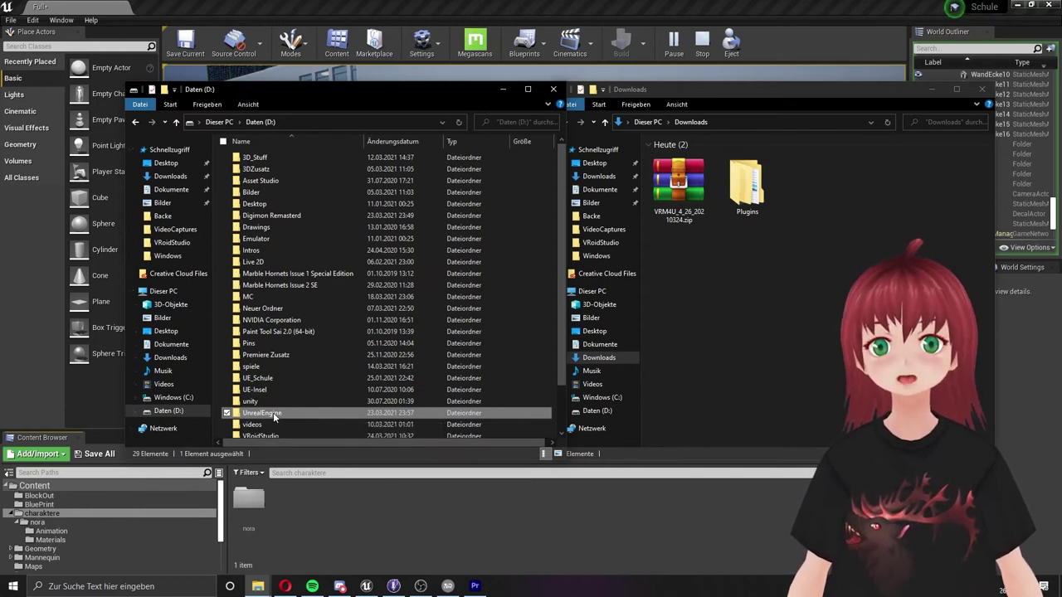
pyautogui.doubleClick(273, 412)
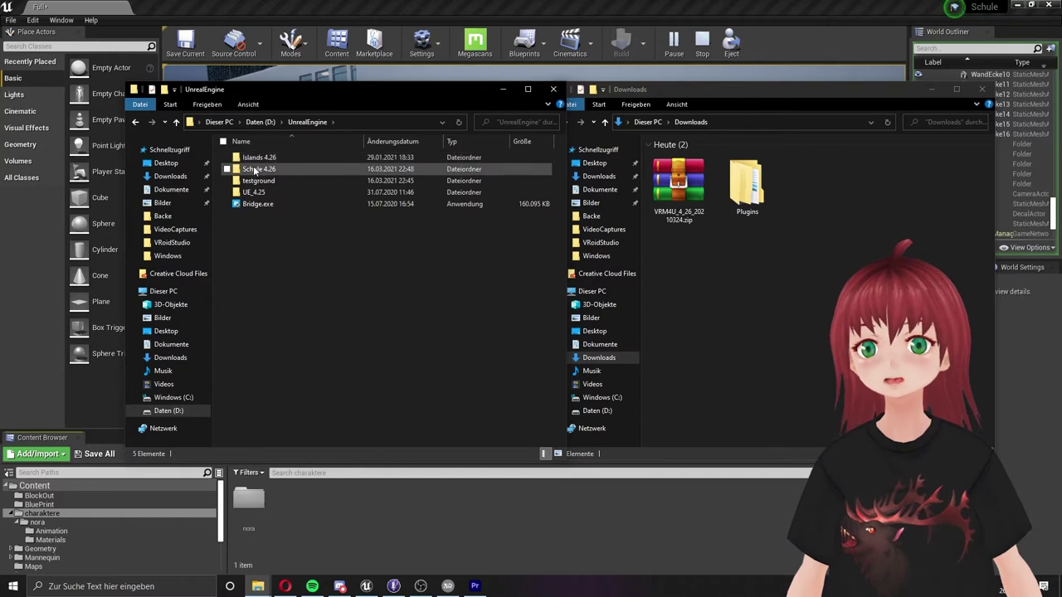
pyautogui.doubleClick(255, 169)
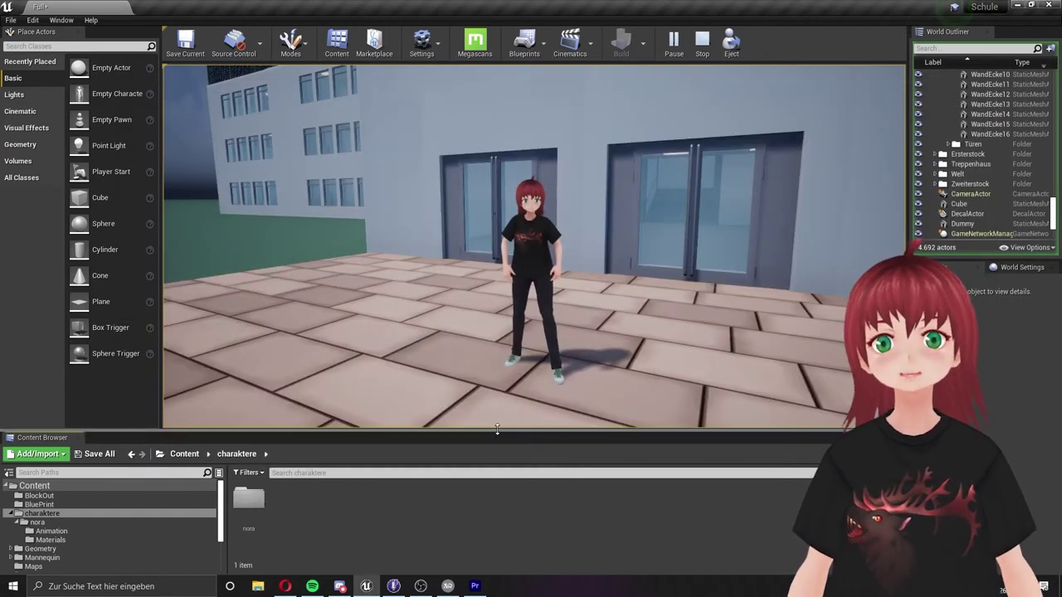
# Switch to Unreal Editor and search the project's plugins for "vrm".
pyautogui.click(426, 52)
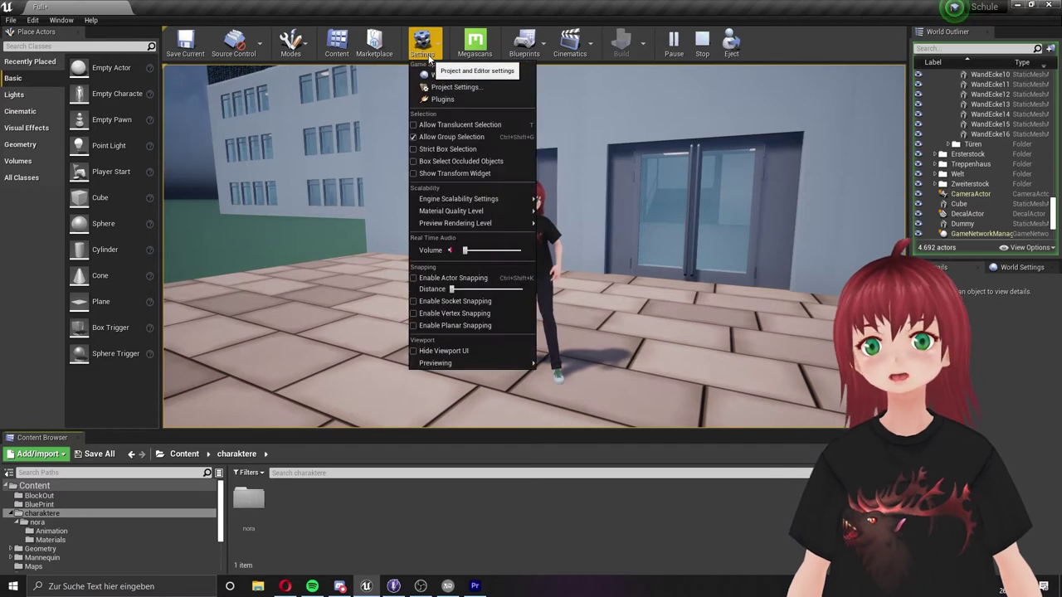
pyautogui.click(439, 97)
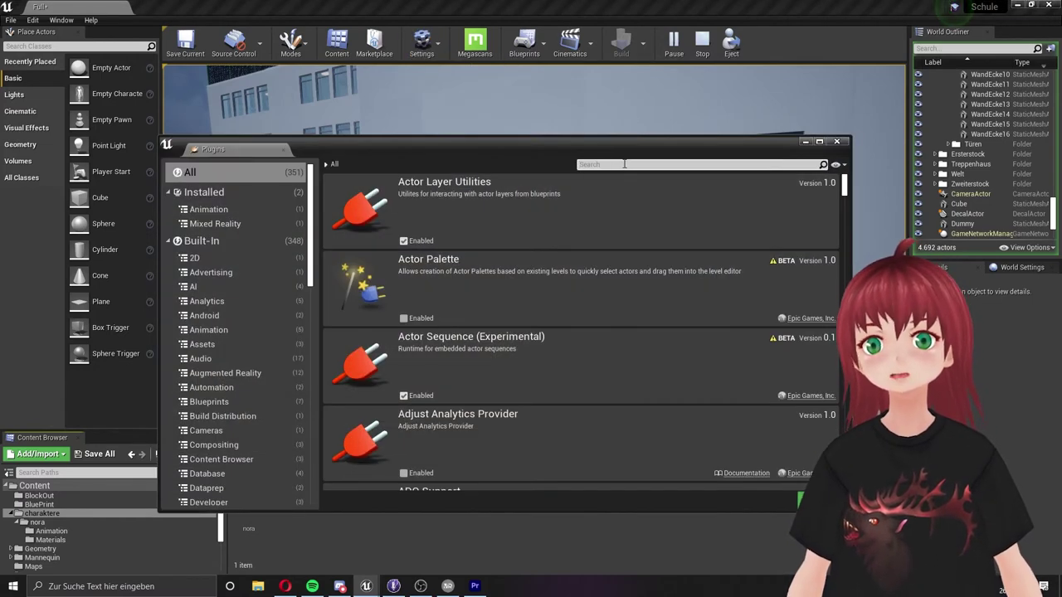
pyautogui.write('vrm')
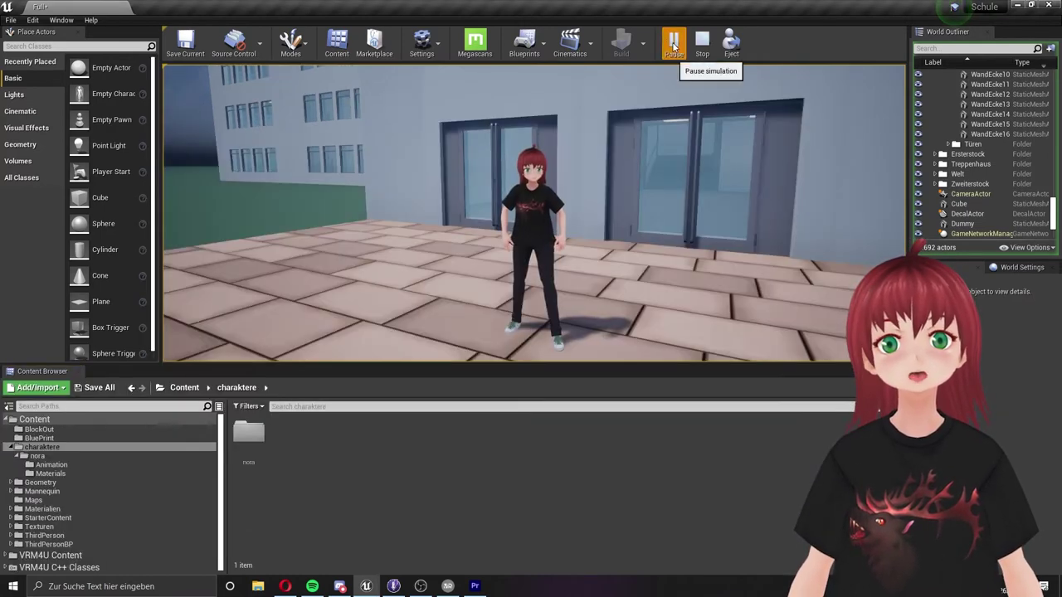
# Stop the running simulation and return to editing the level.
pyautogui.click(672, 39)
pyautogui.click(733, 43)
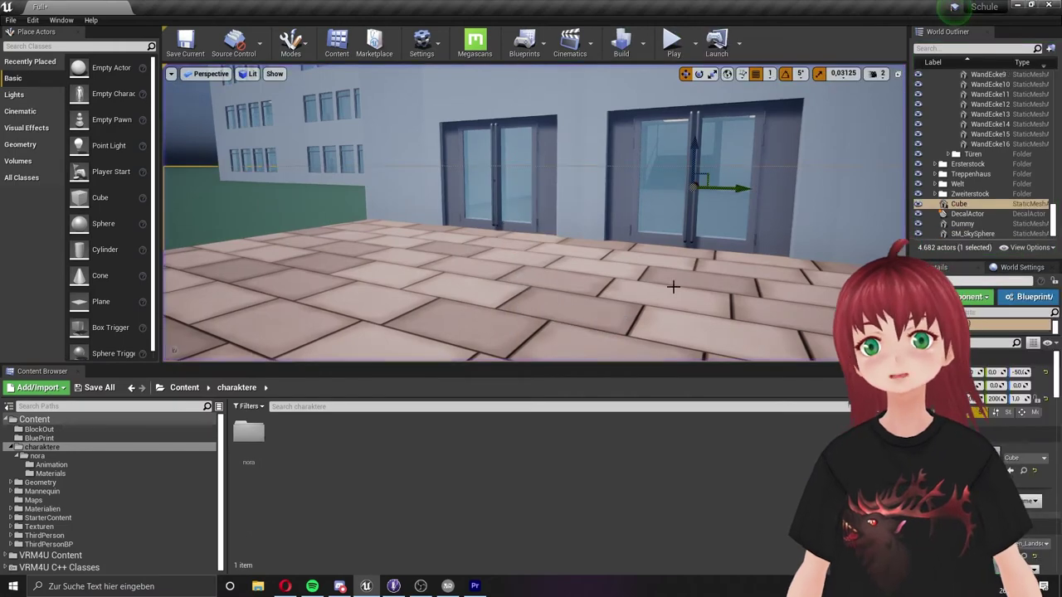
pyautogui.press('s')
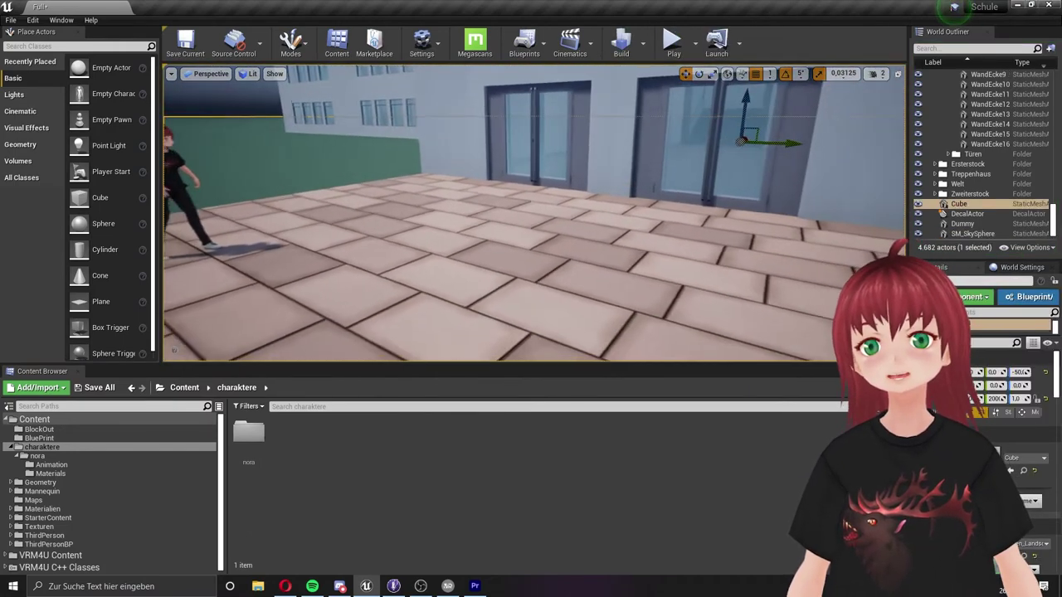
pyautogui.press('s')
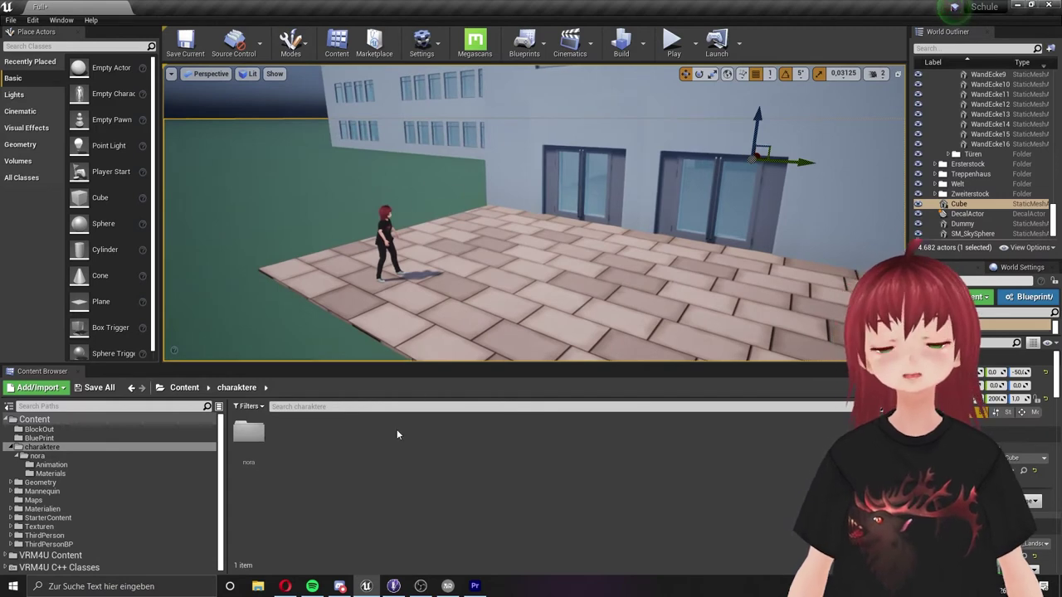
# Create a new folder named Julia inside the charaktere folder.
pyautogui.rightClick(384, 461)
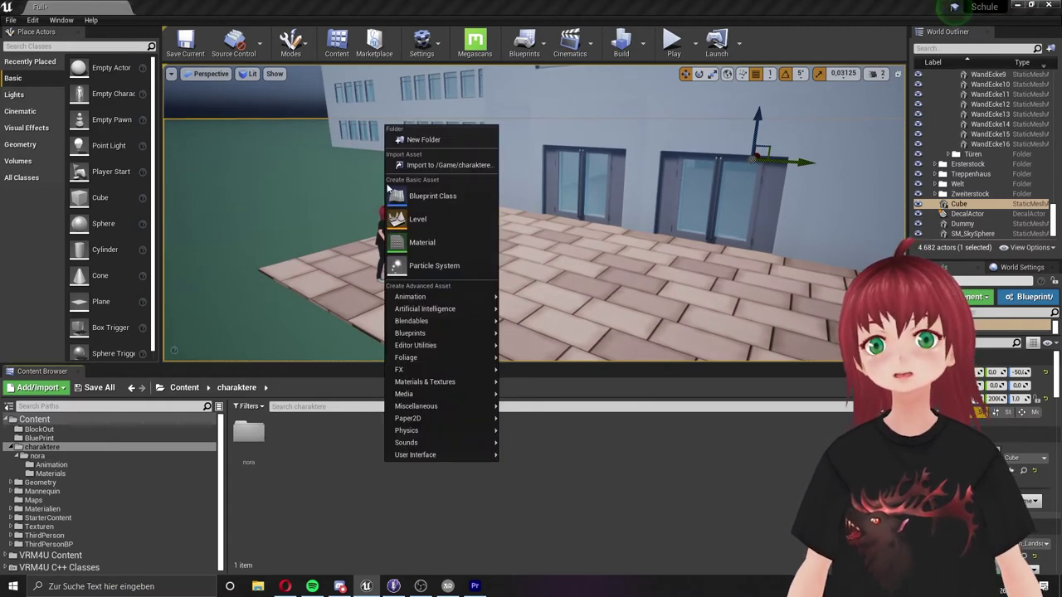
pyautogui.click(419, 139)
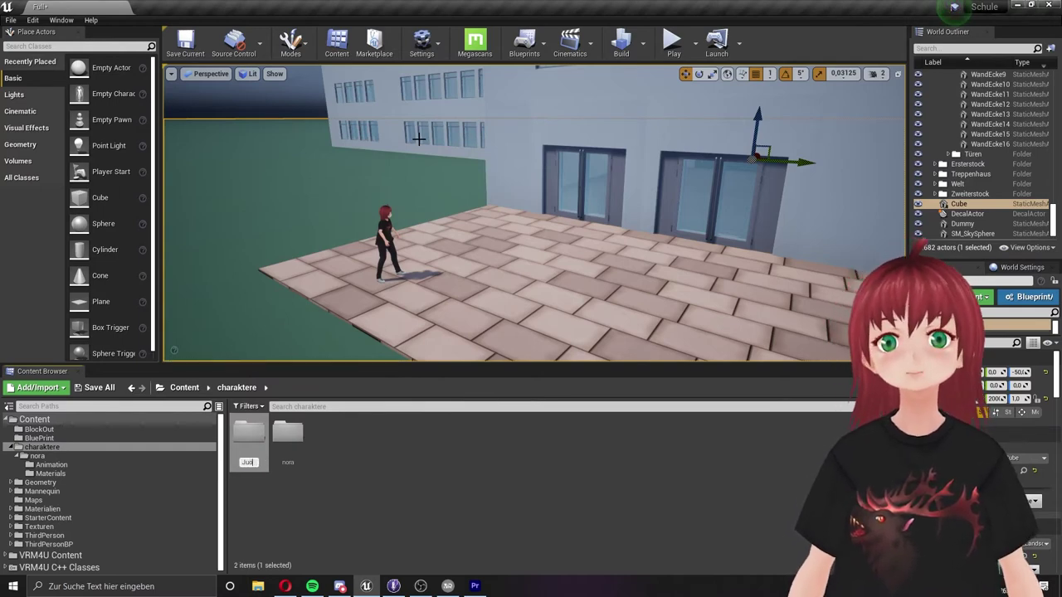
pyautogui.write('Julia')
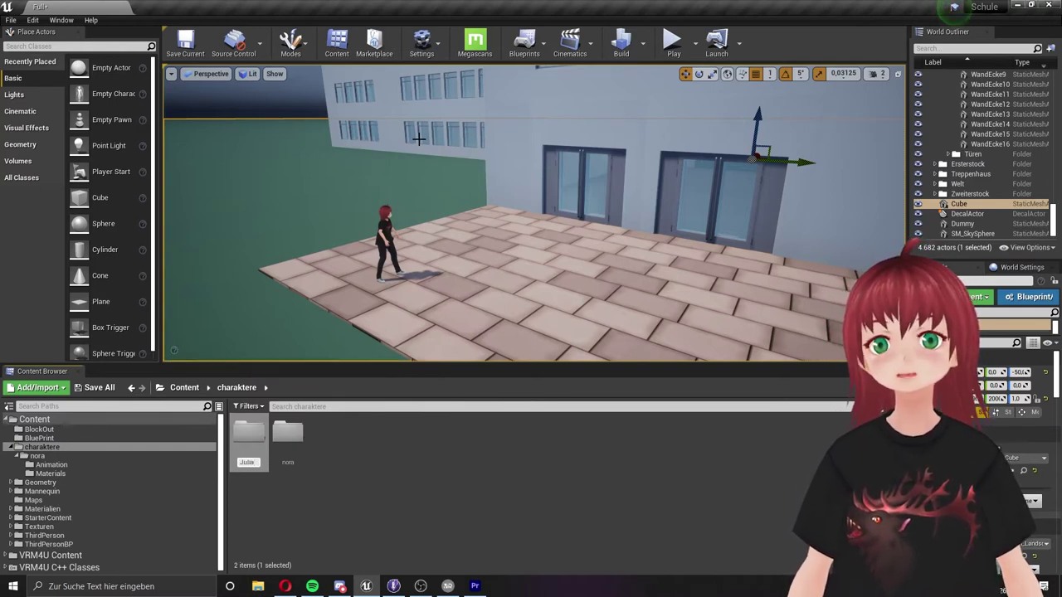
pyautogui.press('Return')
# Create two subfolders named Animation and Materials inside the Julia folder.
pyautogui.doubleClick(253, 442)
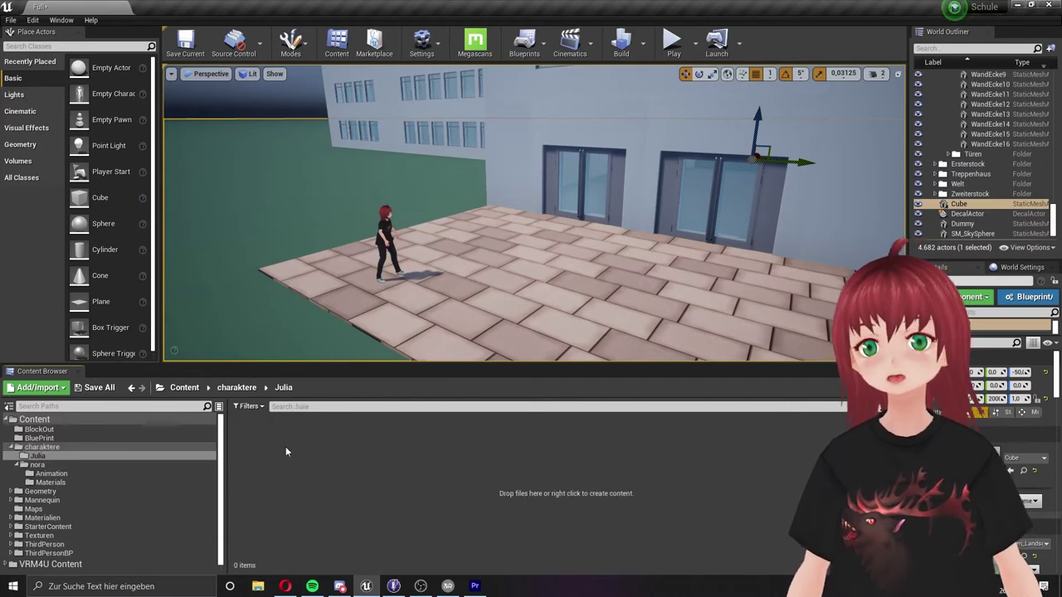
pyautogui.rightClick(286, 451)
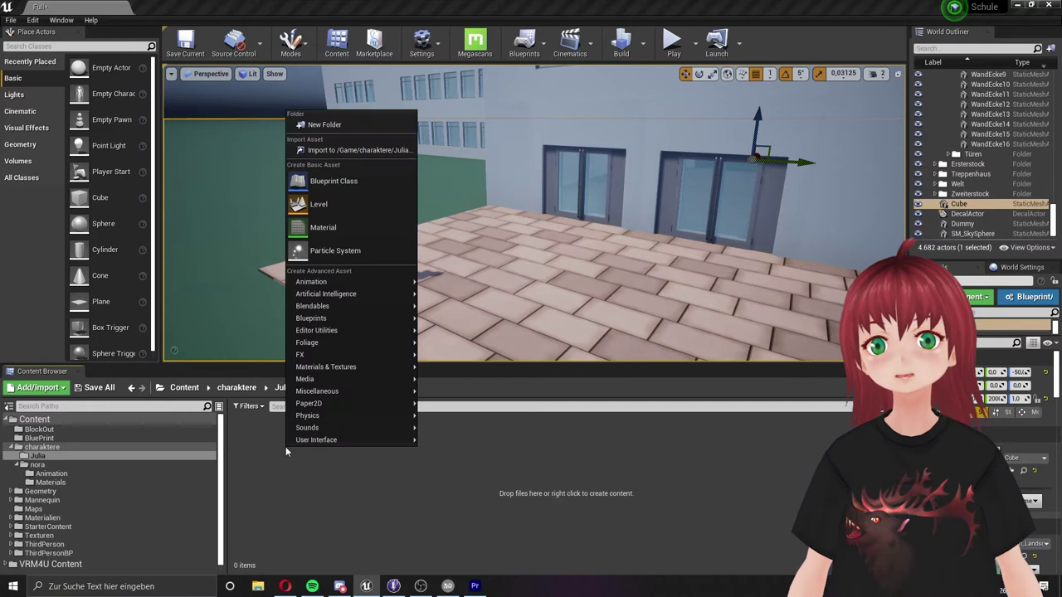
pyautogui.click(357, 124)
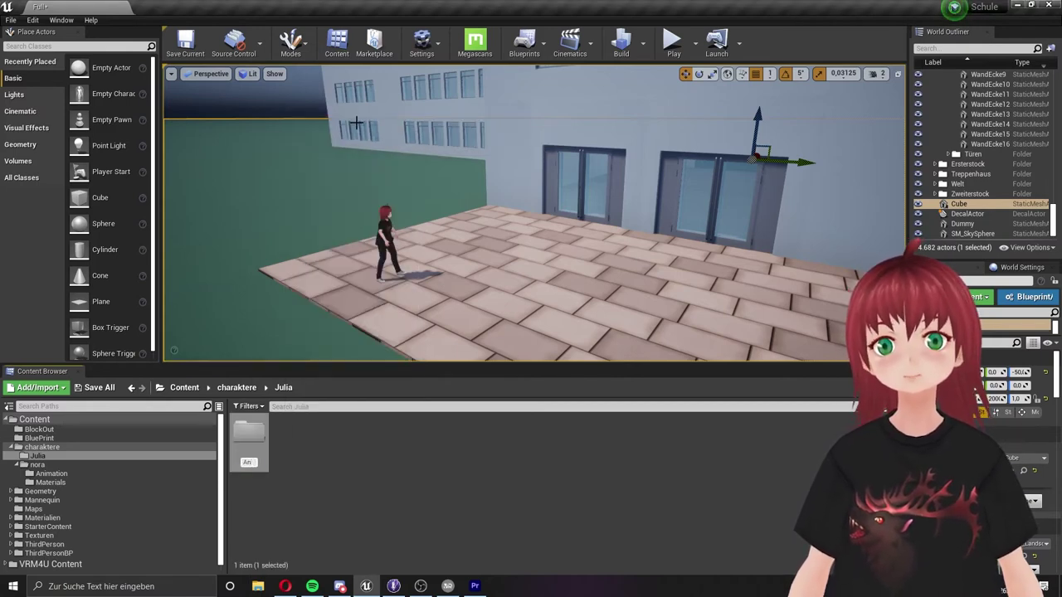
pyautogui.write('Animation')
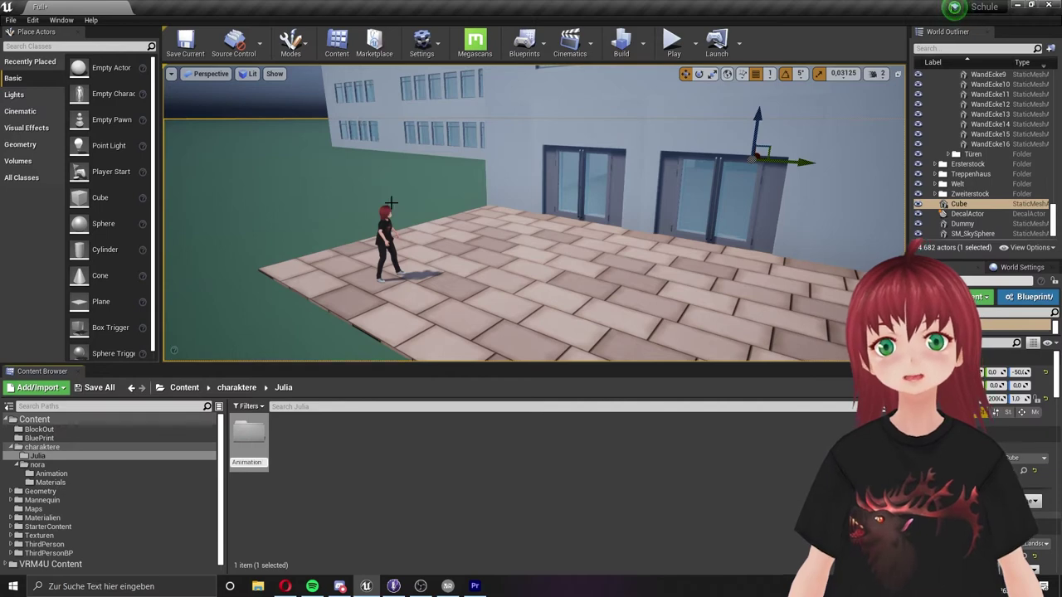
pyautogui.rightClick(388, 453)
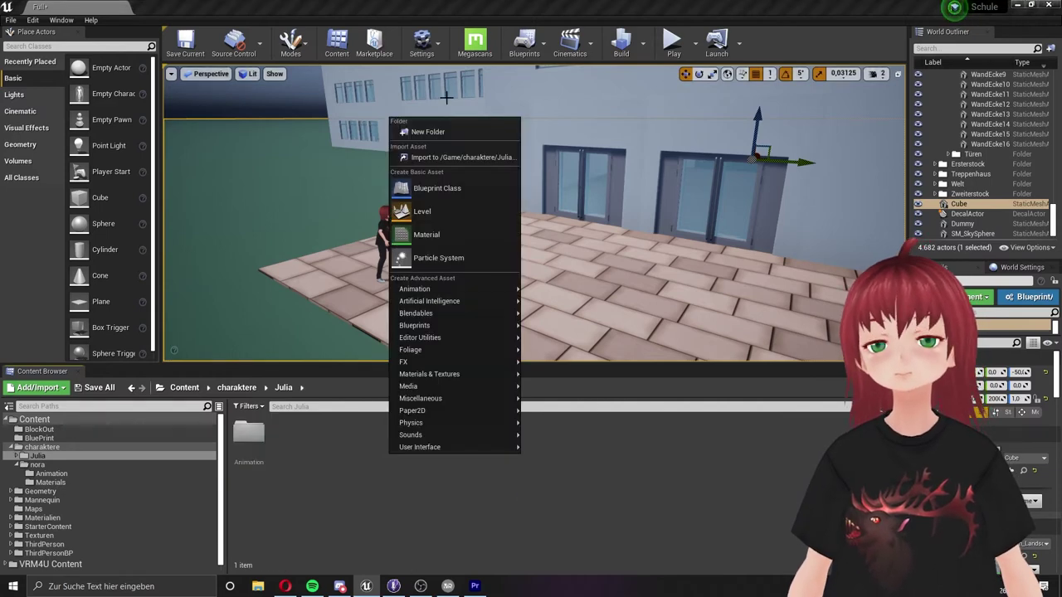
pyautogui.click(448, 131)
pyautogui.write('Ma')
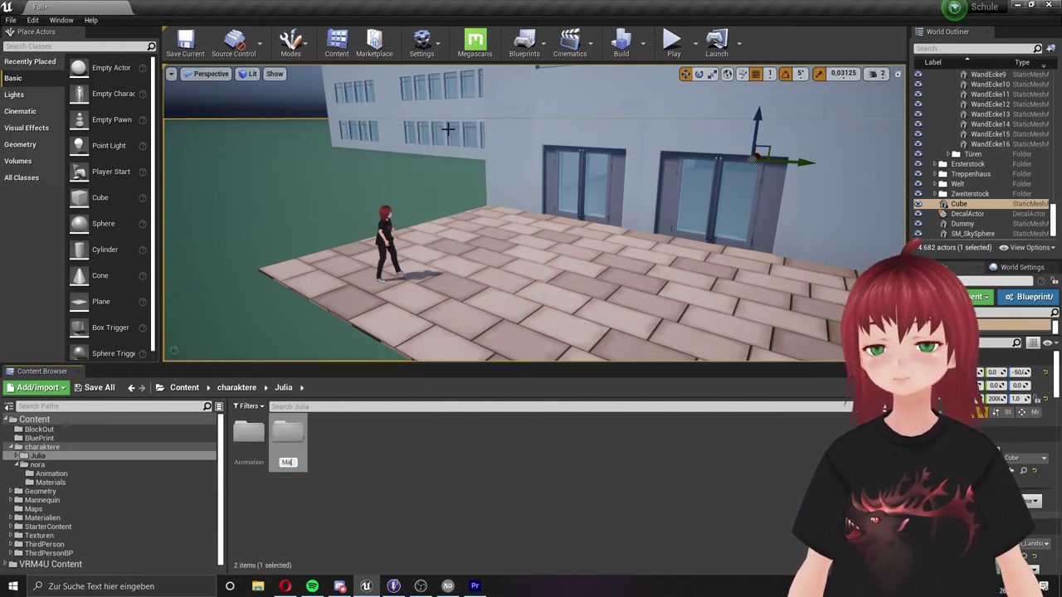
pyautogui.write('terials')
pyautogui.press('Return')
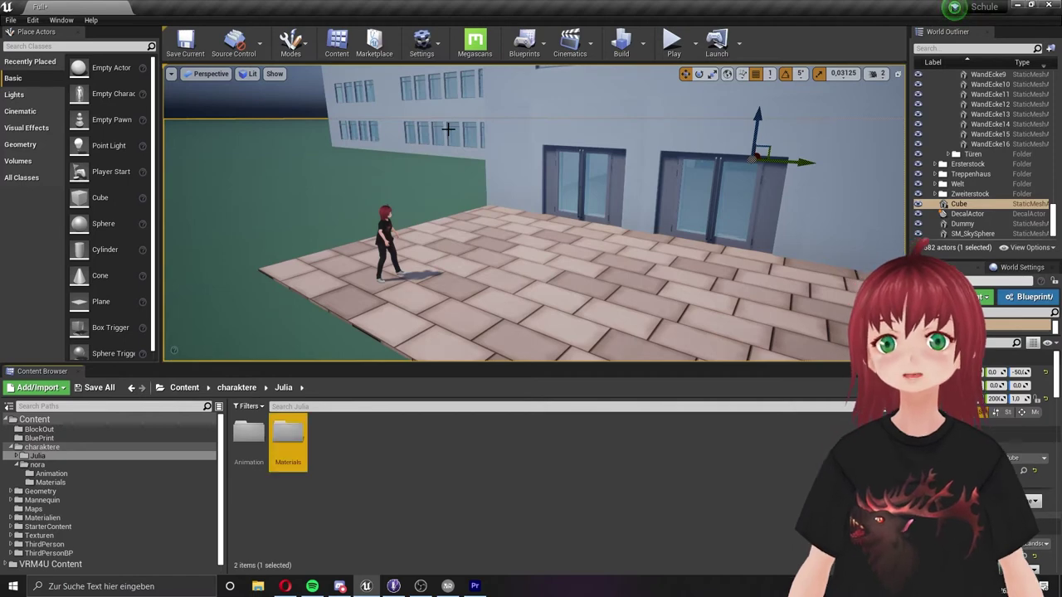
# Import Julia.vrm from the VRoidStudio folder into the Julia folder, keeping the default VRM import options.
pyautogui.click(302, 318)
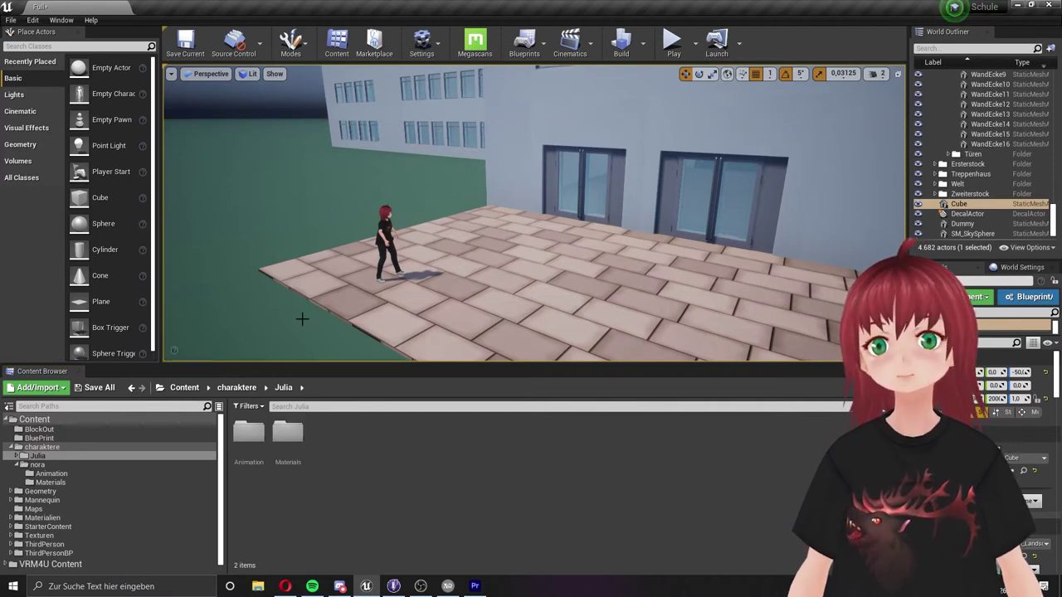
pyautogui.hotkey('alt', 'Tab')
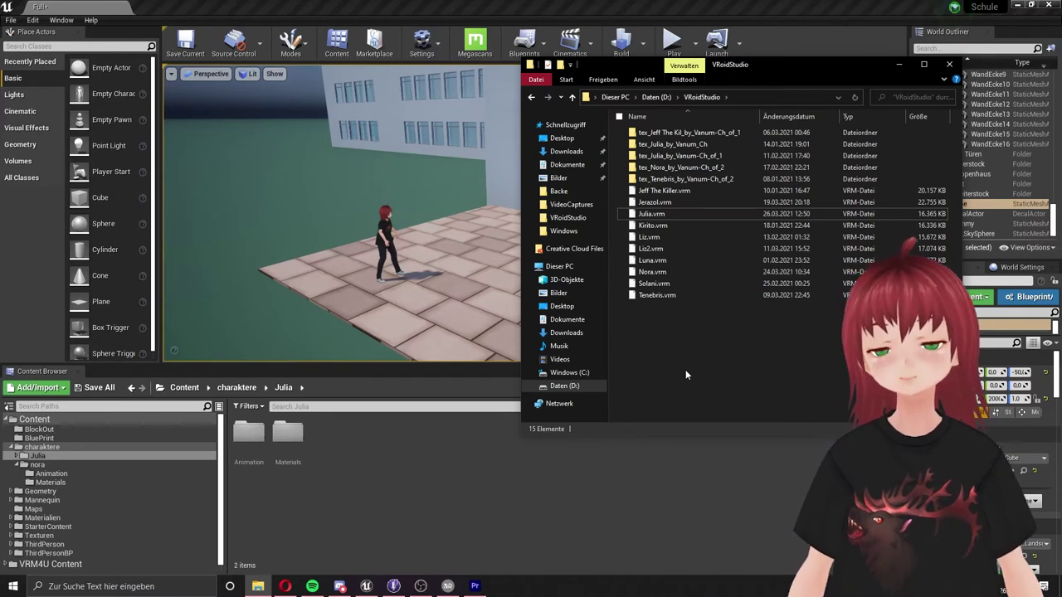
pyautogui.moveTo(651, 214); pyautogui.dragTo(443, 469)
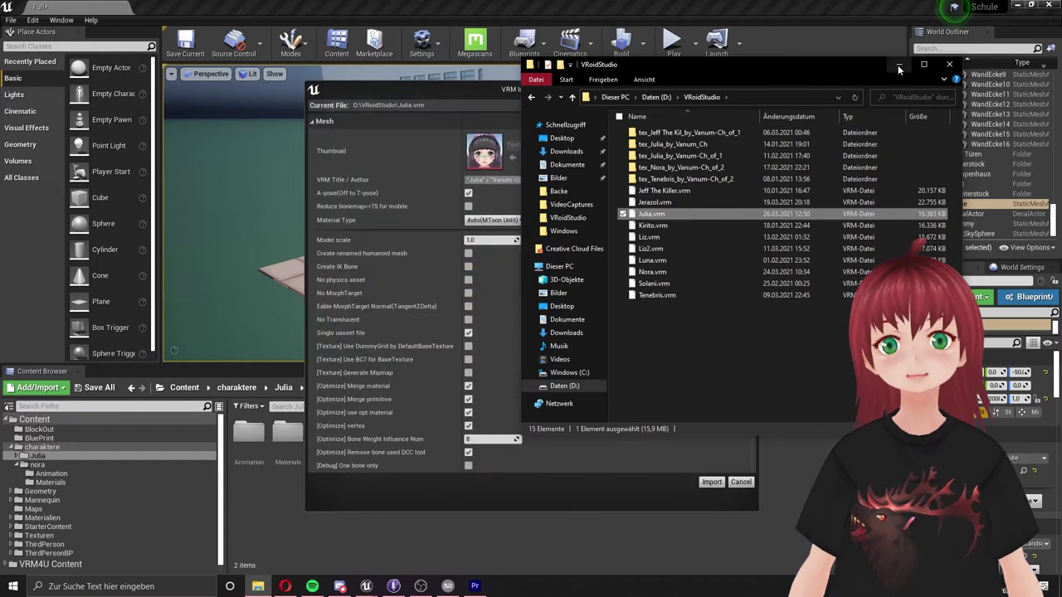
pyautogui.click(899, 64)
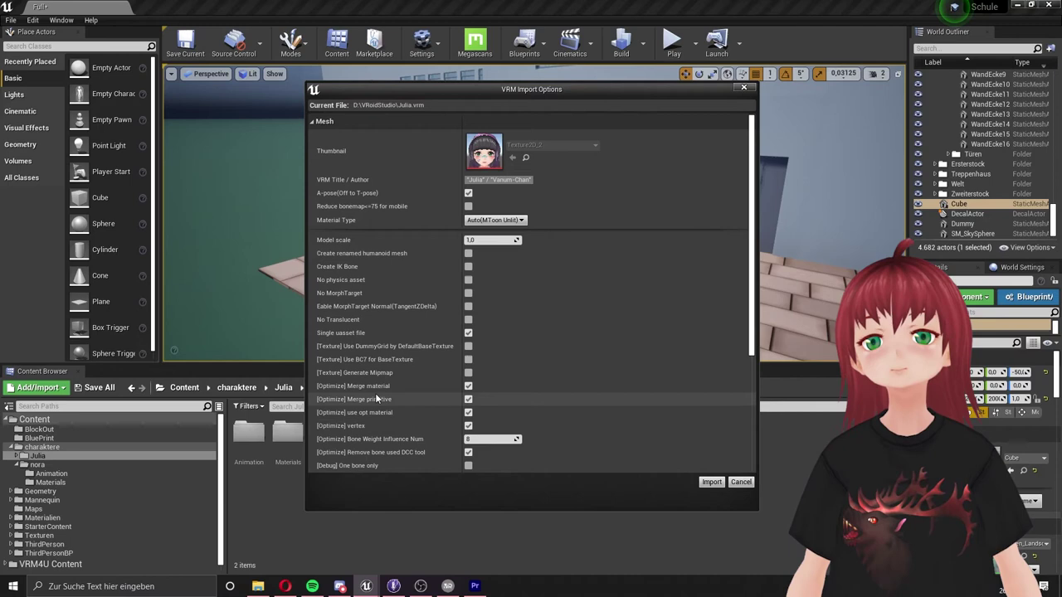
pyautogui.scroll(-5, 531, 448)
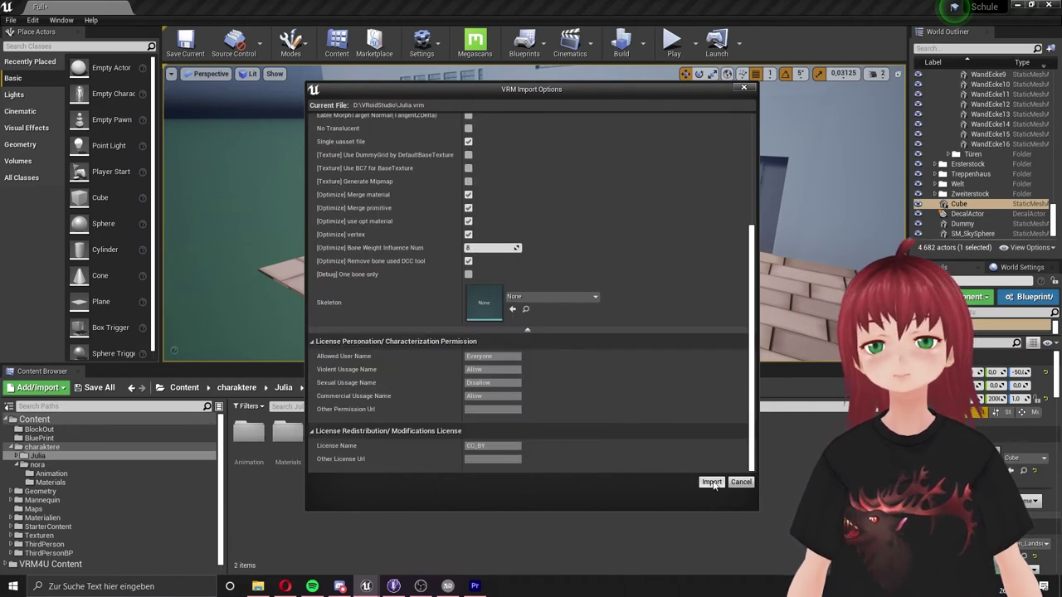
pyautogui.click(712, 482)
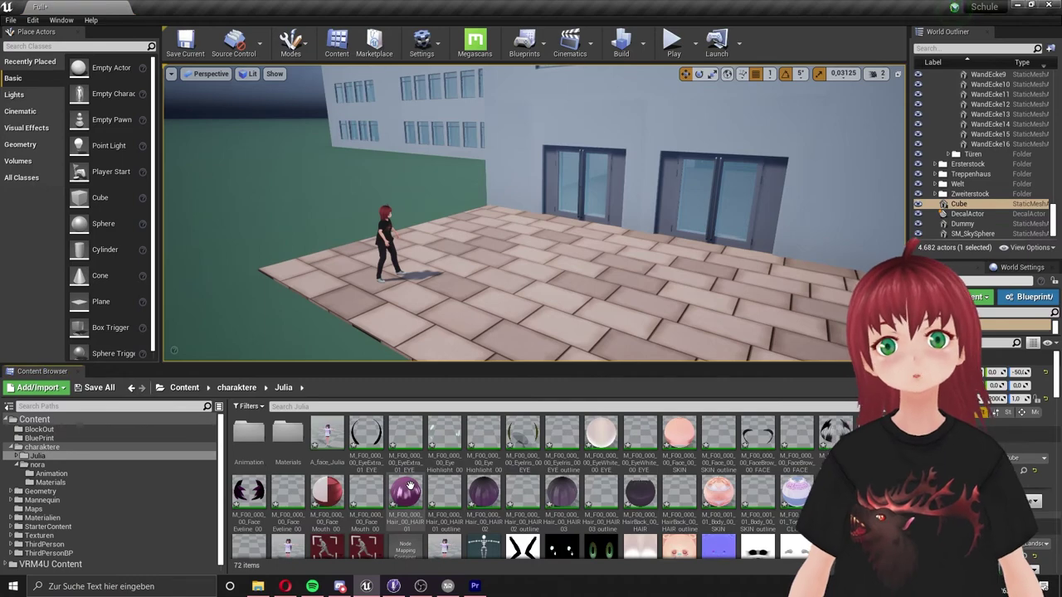
# Place the A_face_Julia animation asset in the level on the paved floor beside the existing character.
pyautogui.scroll(-3, 408, 485)
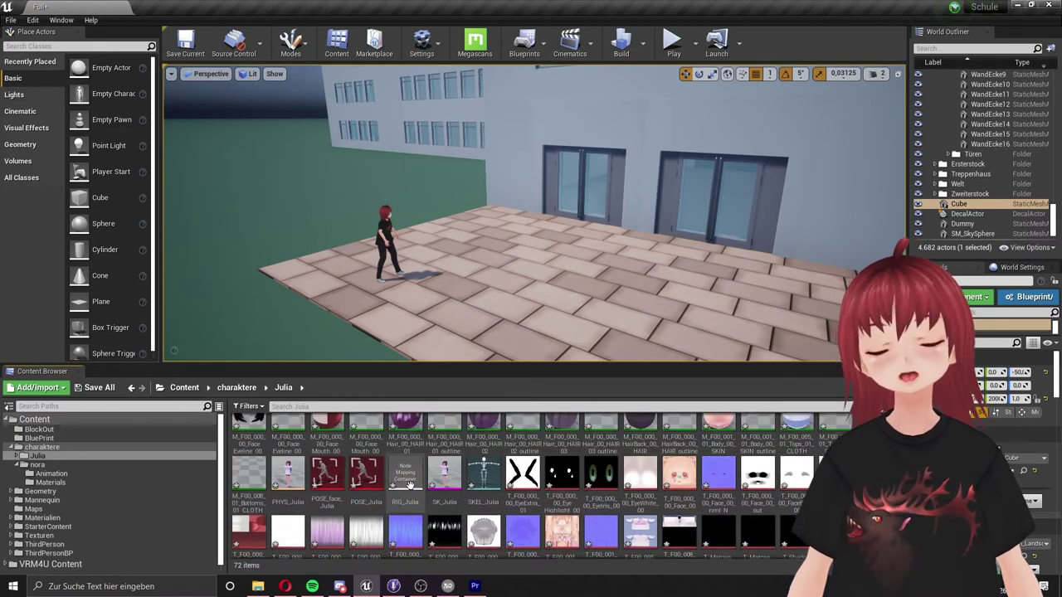
pyautogui.scroll(3, 408, 485)
pyautogui.moveTo(328, 433); pyautogui.dragTo(512, 298)
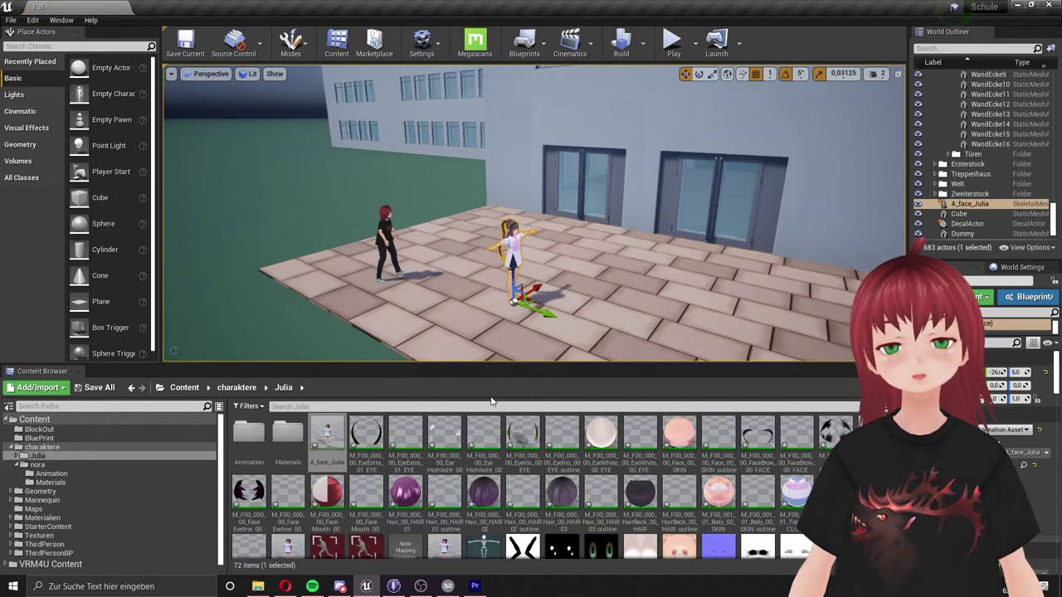
# Move all imported M_F00 material assets from the Julia folder into its Materials subfolder.
pyautogui.scroll(-1, 365, 427)
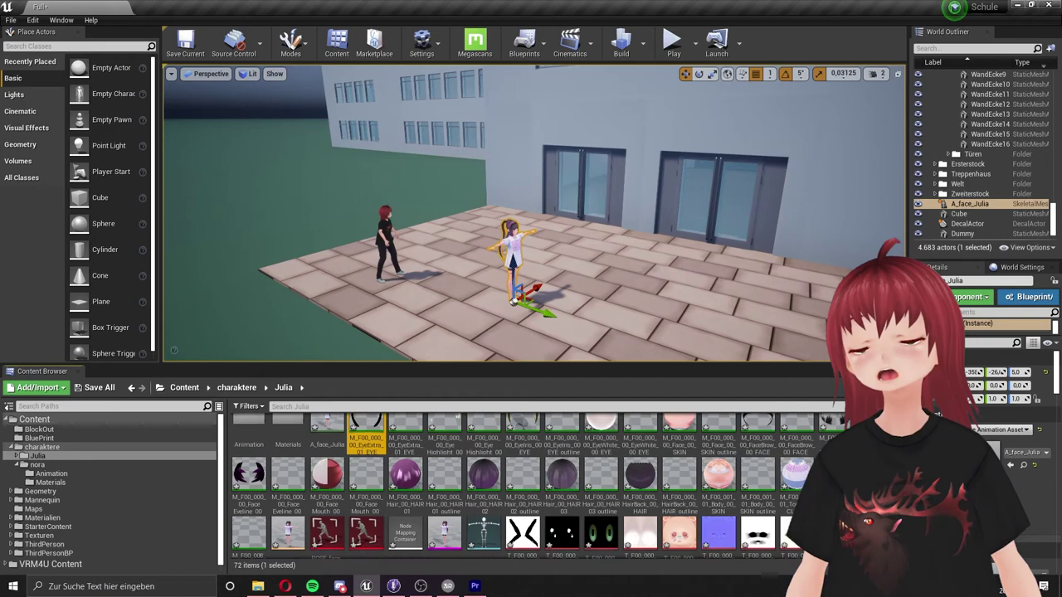
pyautogui.keyDown('shift'); pyautogui.click(875, 474); pyautogui.keyUp('shift')
pyautogui.scroll(1, 427, 465)
pyautogui.scroll(-2, 426, 465)
pyautogui.keyDown('shift'); pyautogui.click(249, 522); pyautogui.keyUp('shift')
pyautogui.scroll(2, 421, 462)
pyautogui.moveTo(379, 439); pyautogui.dragTo(289, 439)
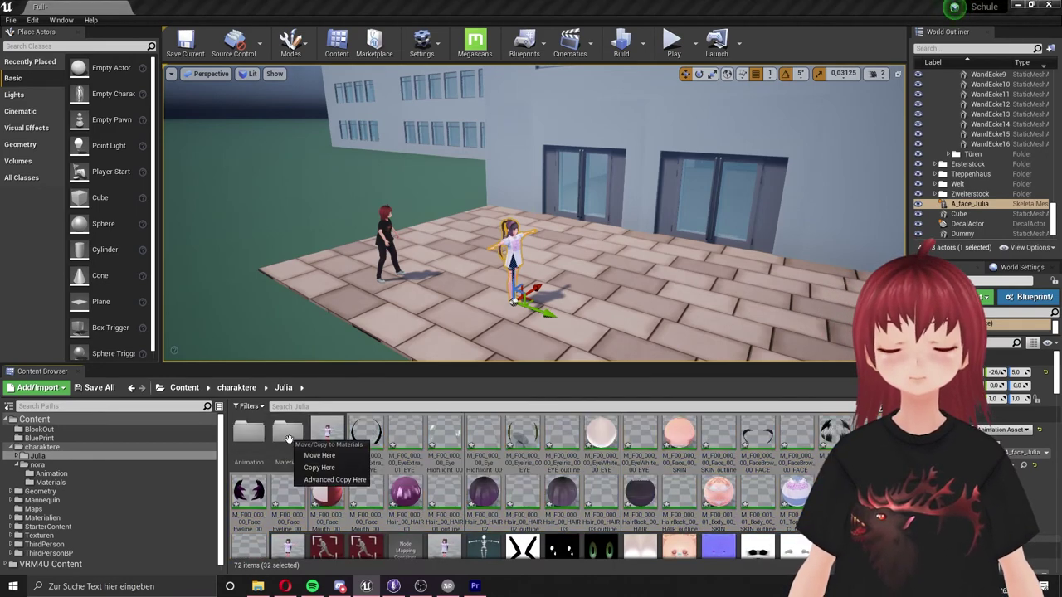
pyautogui.click(319, 455)
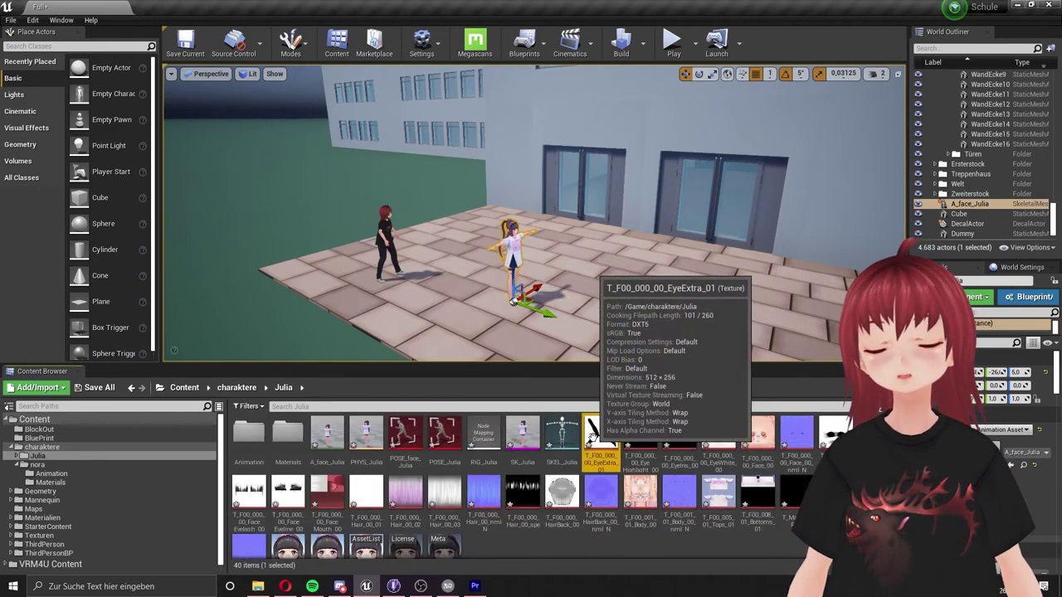
# Move the texture assets and remaining items from T_F00_000_00_EyeExtra_01 through the Meta asset into the Materials subfolder.
pyautogui.scroll(-2, 514, 490)
pyautogui.click(438, 537)
pyautogui.scroll(2, 531, 489)
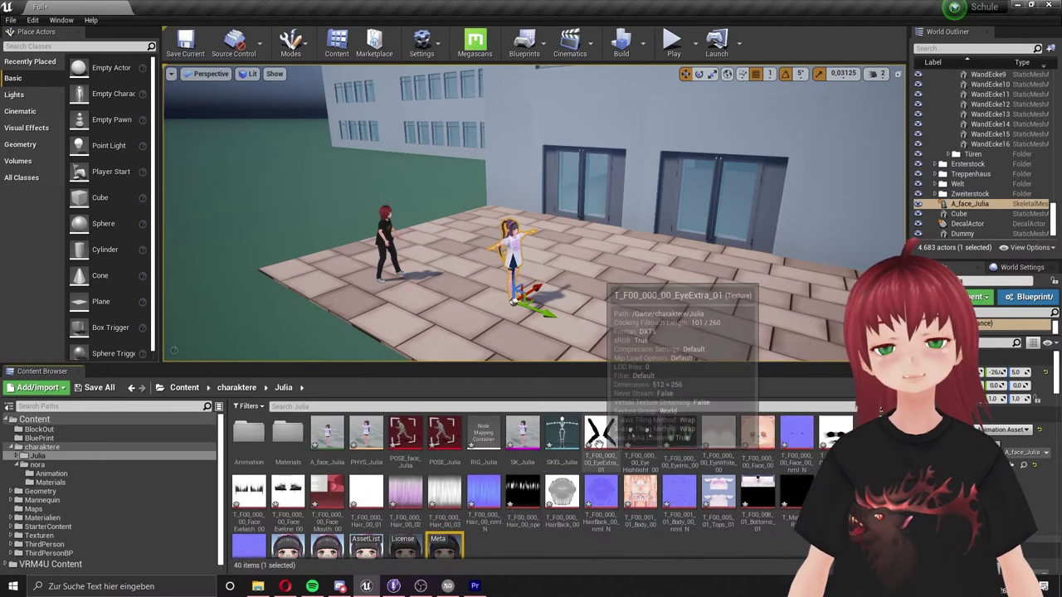
pyautogui.keyDown('shift'); pyautogui.click(598, 442); pyautogui.keyUp('shift')
pyautogui.moveTo(598, 442); pyautogui.dragTo(287, 437)
pyautogui.click(320, 452)
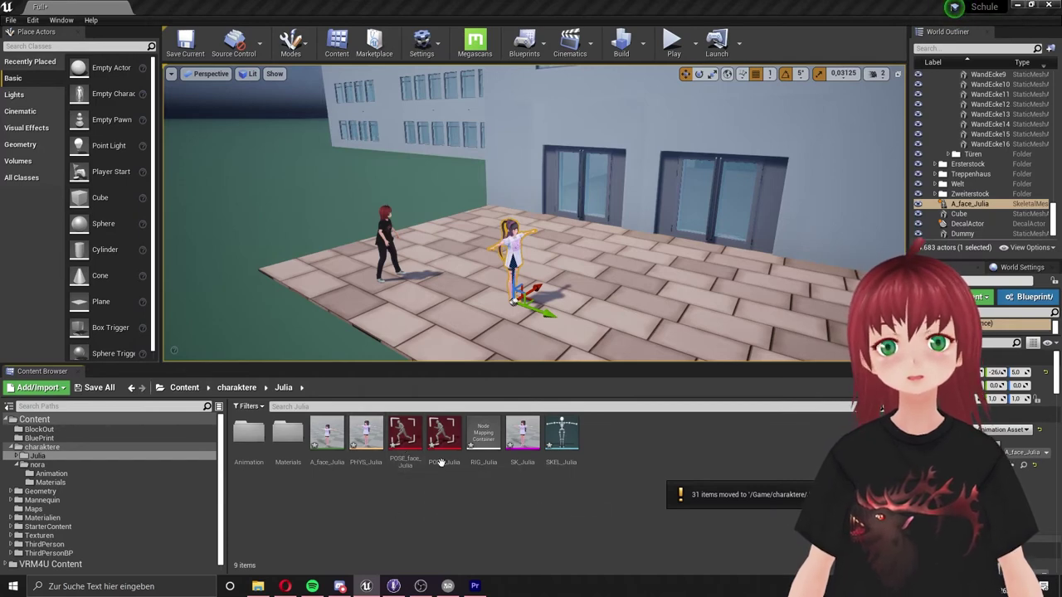
# Save the seven assets remaining in the Julia folder, from A_face_Julia to SKEL_Julia.
pyautogui.click(564, 439)
pyautogui.keyDown('shift'); pyautogui.click(344, 435); pyautogui.keyUp('shift')
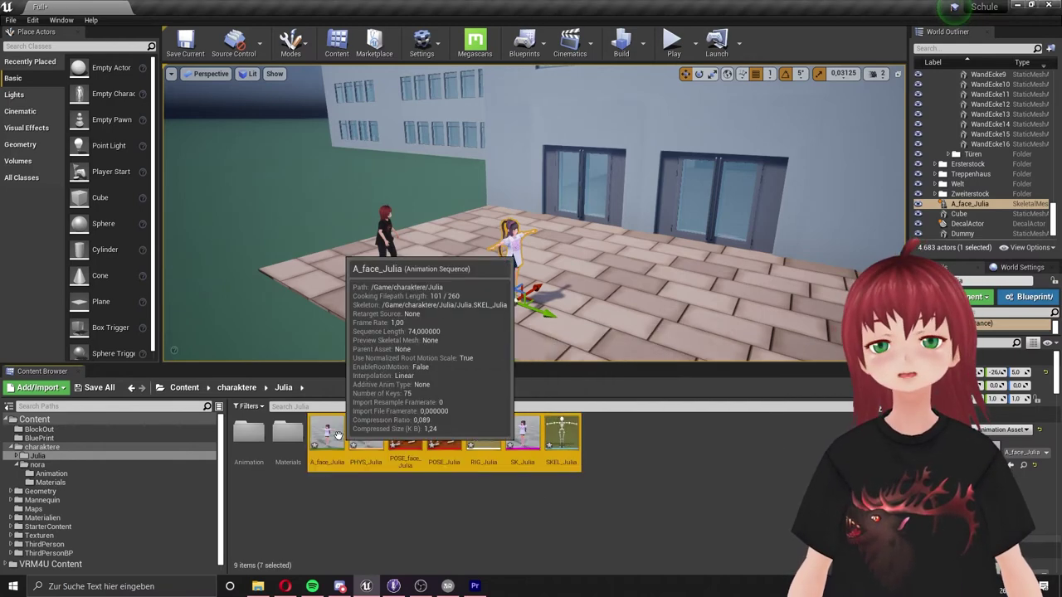
pyautogui.rightClick(344, 436)
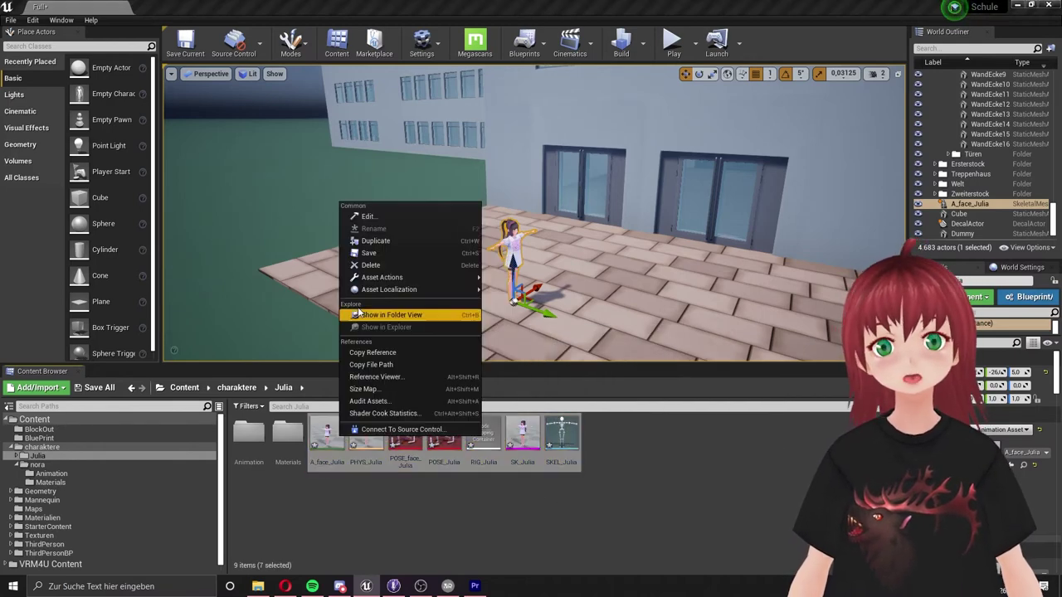
pyautogui.click(369, 253)
pyautogui.click(663, 508)
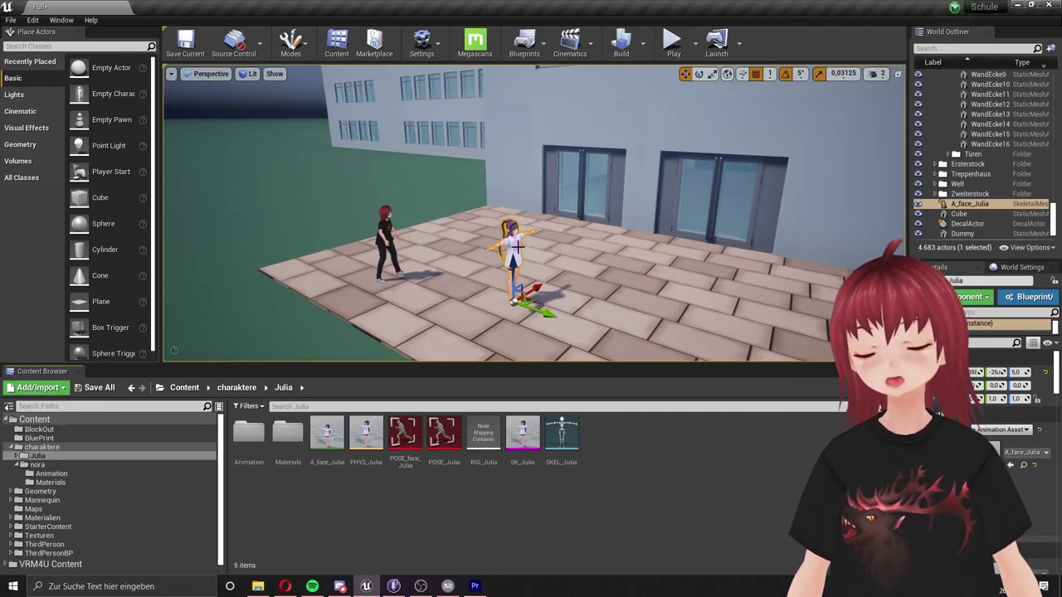
# Play the level, walk around the placed Julia character to inspect it from several sides, and stop the simulation.
pyautogui.click(673, 41)
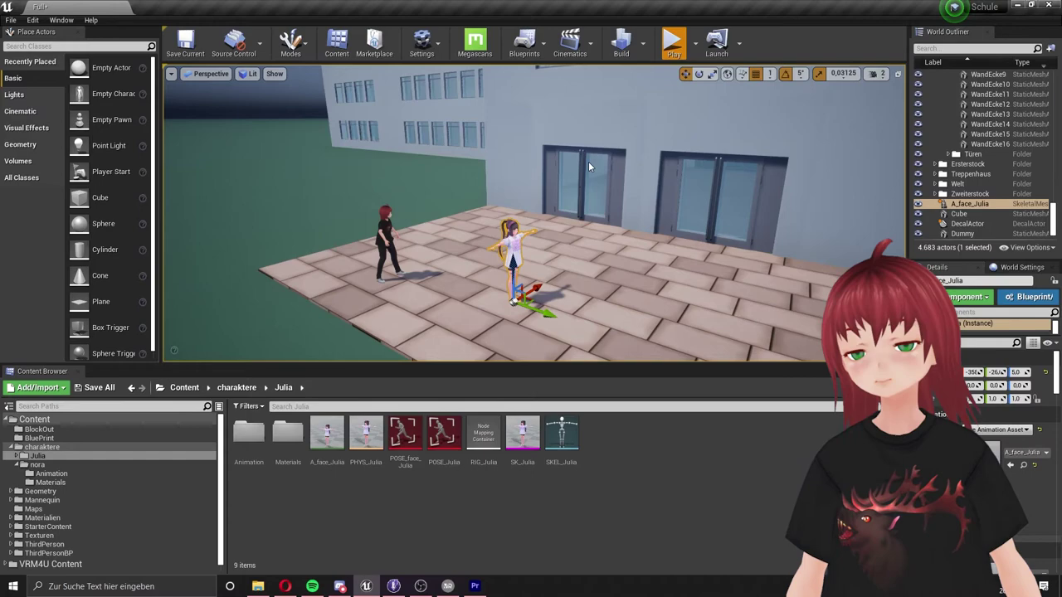
pyautogui.press('w')
pyautogui.press('space')
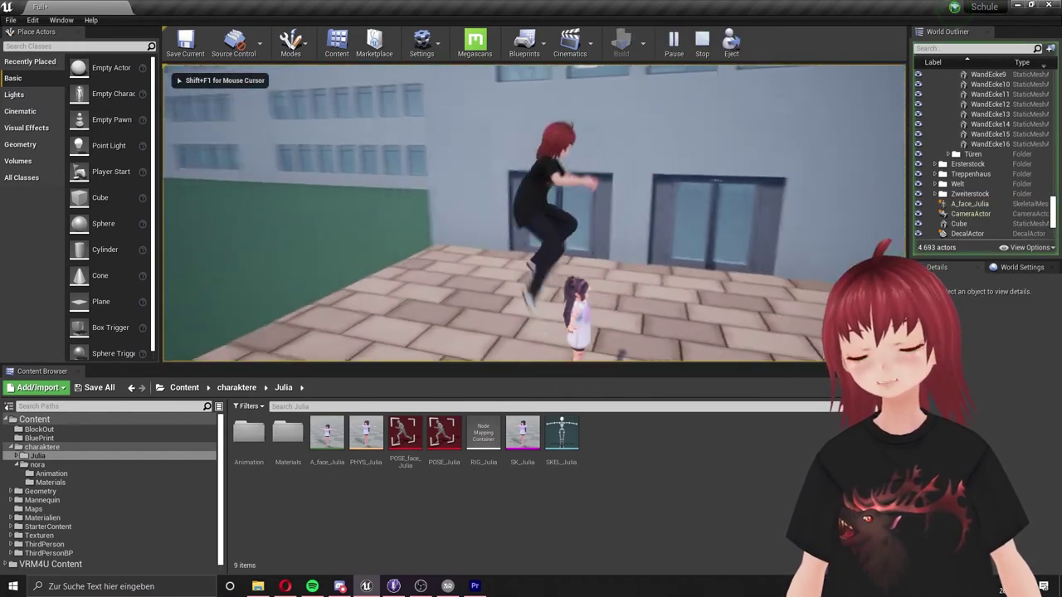
pyautogui.press('w')
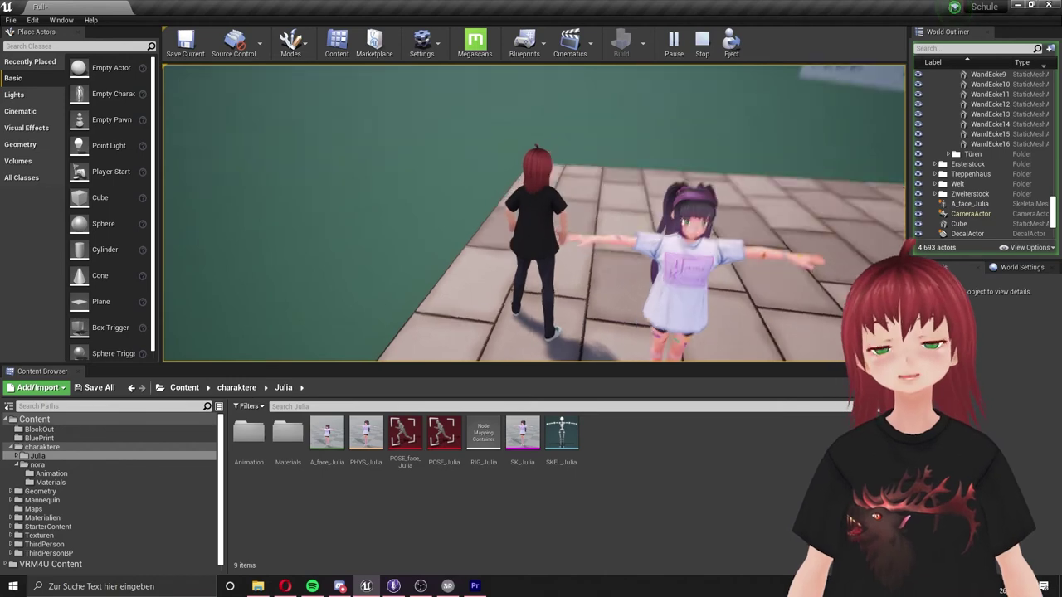
pyautogui.press('s')
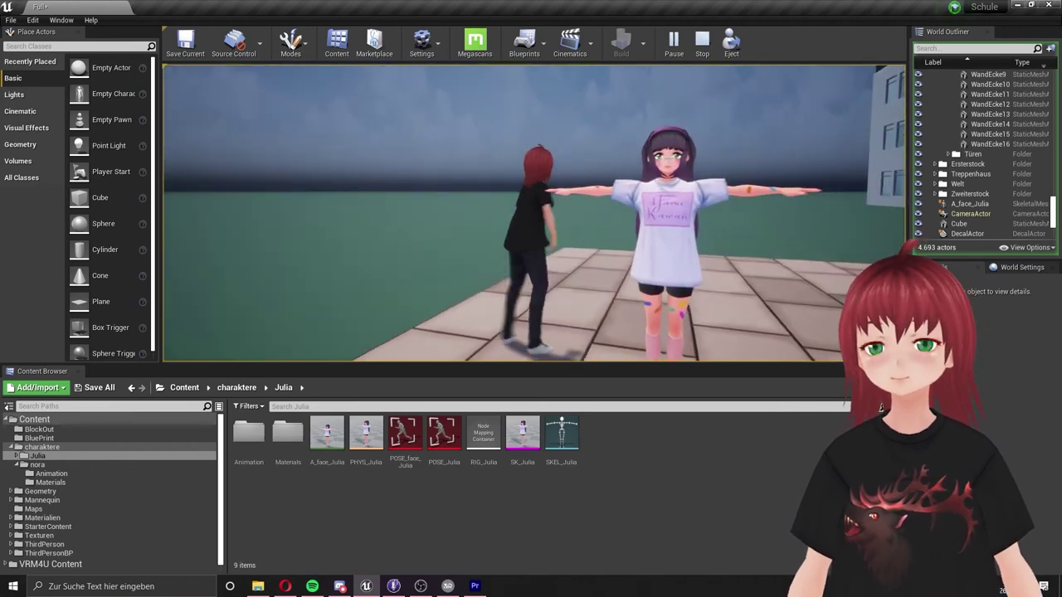
pyautogui.press('Escape')
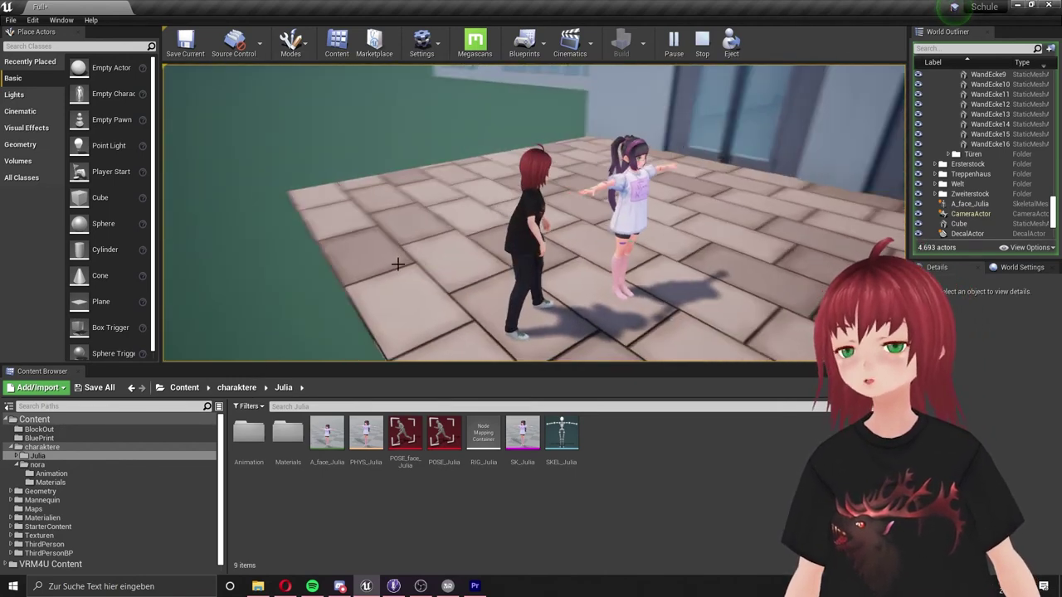
# Open the SKEL_Julia skeleton and choose Humanoid as its rig in the Retarget Manager.
pyautogui.moveTo(558, 200)
pyautogui.mouseDown(button='right')
pyautogui.moveTo(630, 200)
pyautogui.moveTo(638, 166)
pyautogui.moveTo(613, 191)
pyautogui.moveTo(558, 200)
pyautogui.mouseUp(button='right')
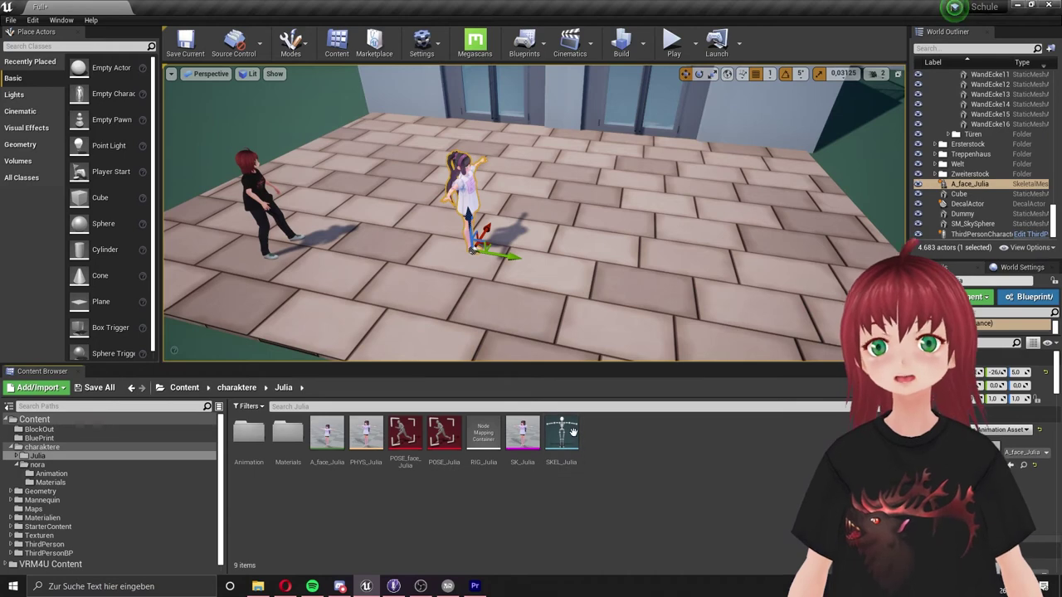
pyautogui.moveTo(569, 429)
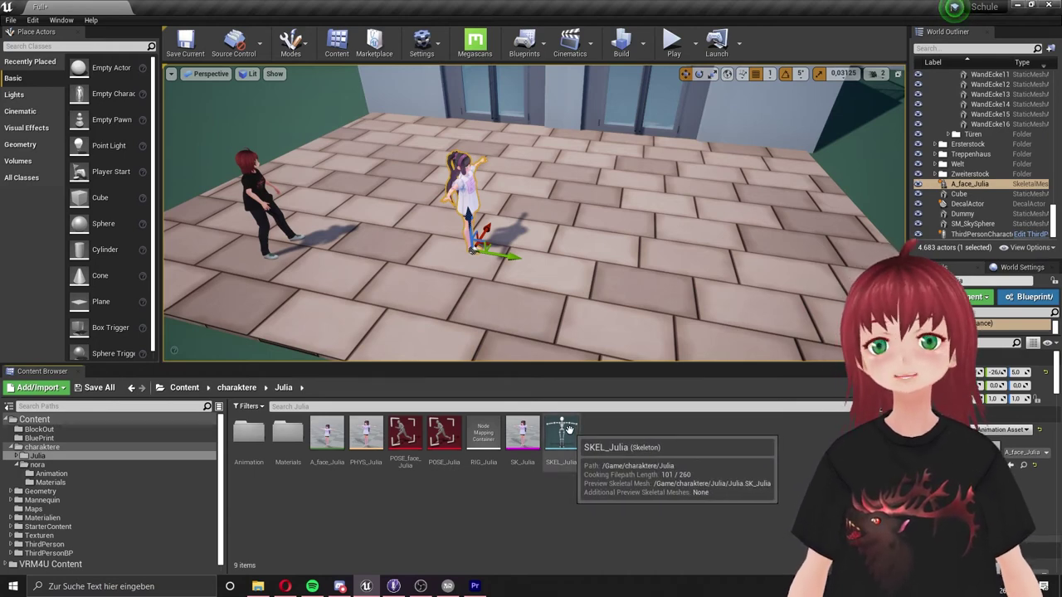
pyautogui.doubleClick(569, 429)
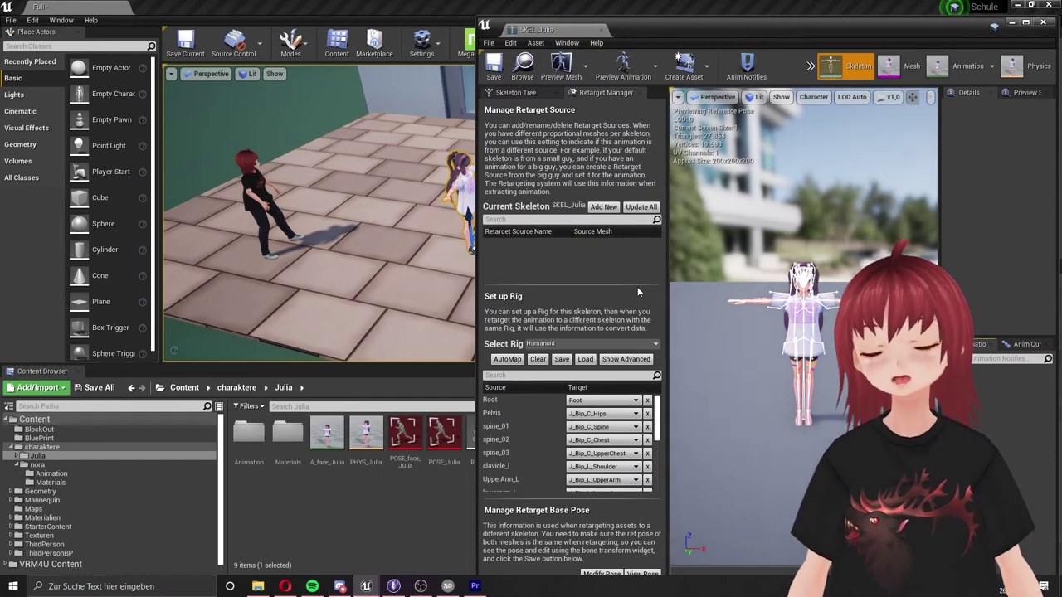
pyautogui.click(576, 343)
pyautogui.click(584, 365)
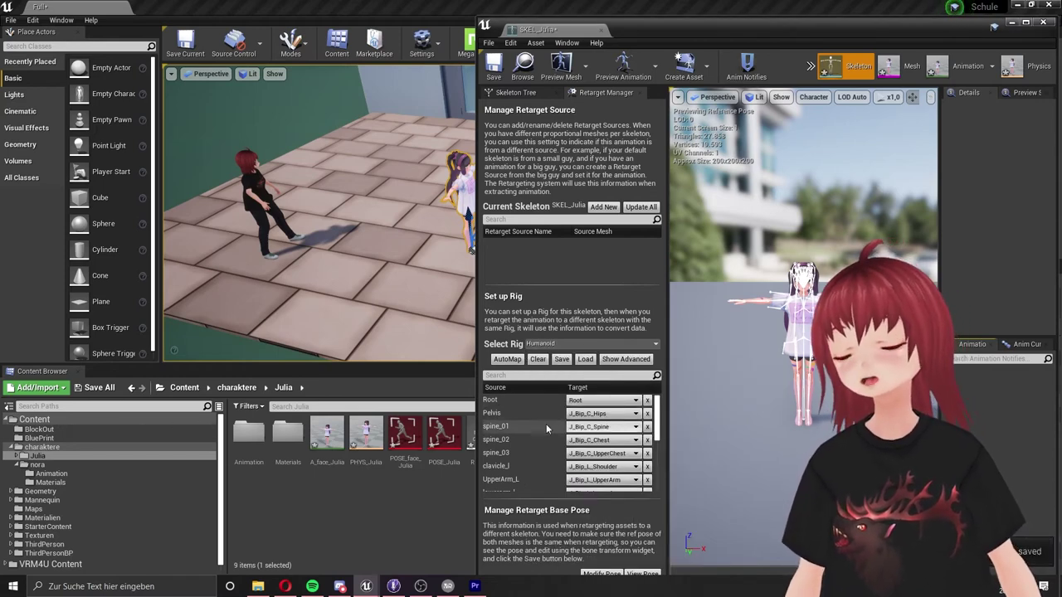
# Check the rig's bone mapping down to Foot_R, display the retarget base pose, and save the skeleton.
pyautogui.scroll(-1, 620, 424)
pyautogui.scroll(-5, 621, 425)
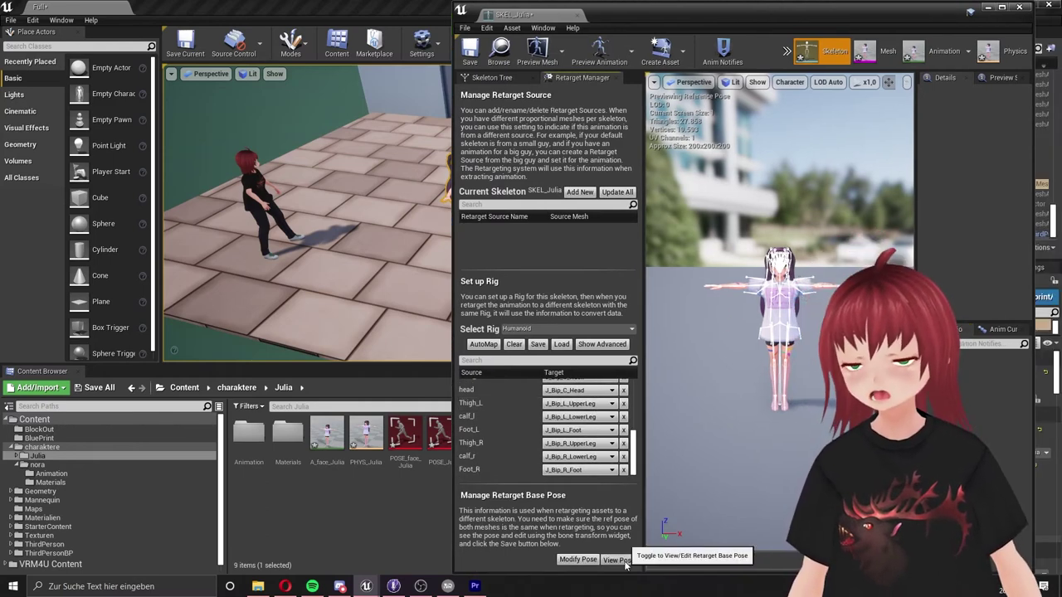
pyautogui.click(618, 560)
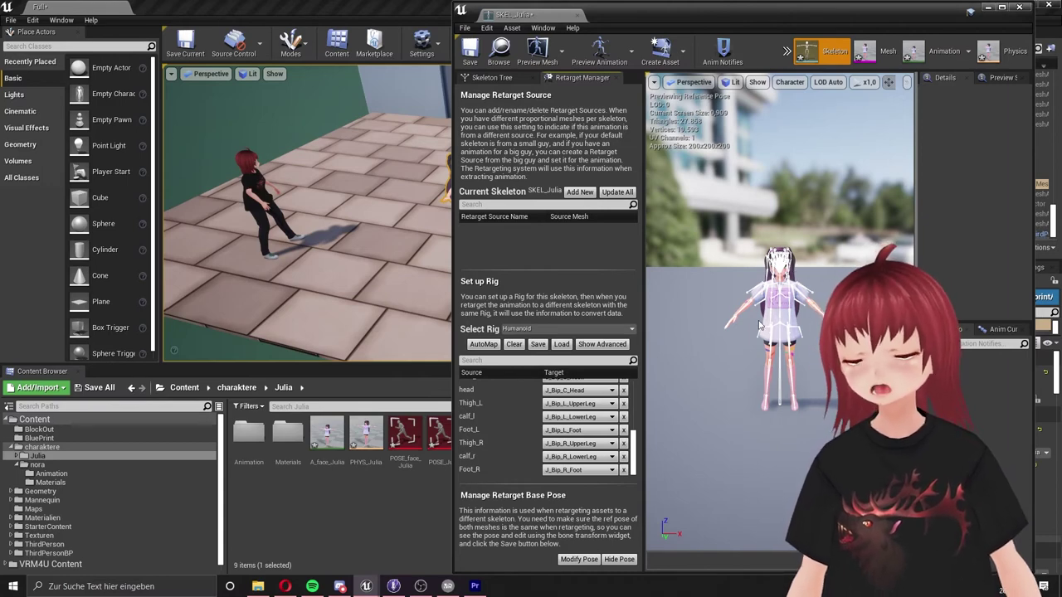
pyautogui.click(469, 51)
# Slightly rotate the J_Bip_R_LowerArm bone and apply the current pose as the retarget base pose.
pyautogui.scroll(5, 762, 311)
pyautogui.scroll(-3, 762, 307)
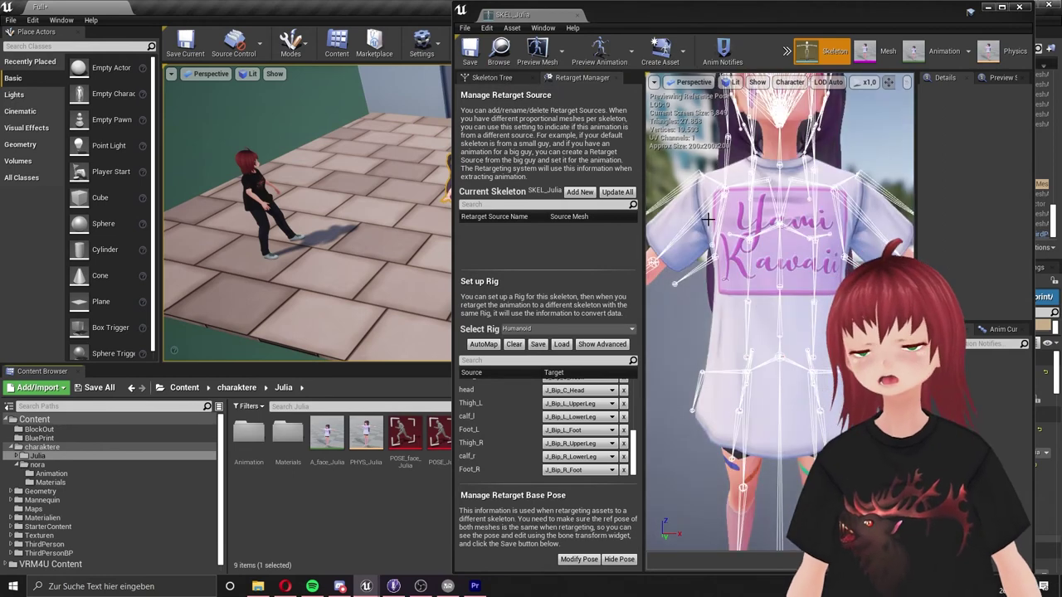
pyautogui.click(723, 187)
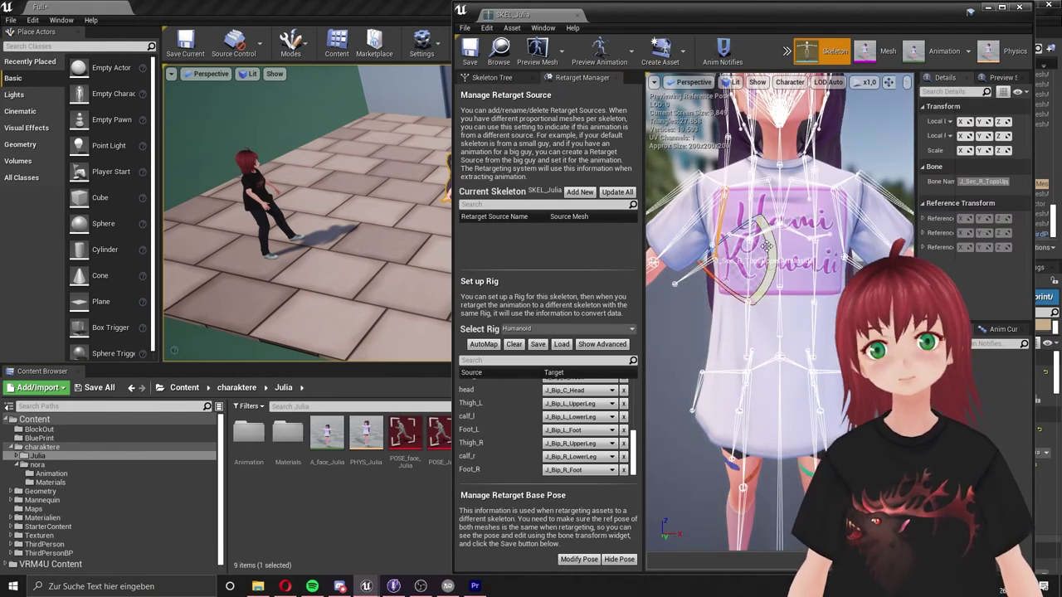
pyautogui.click(718, 202)
pyautogui.moveTo(683, 312); pyautogui.dragTo(680, 313)
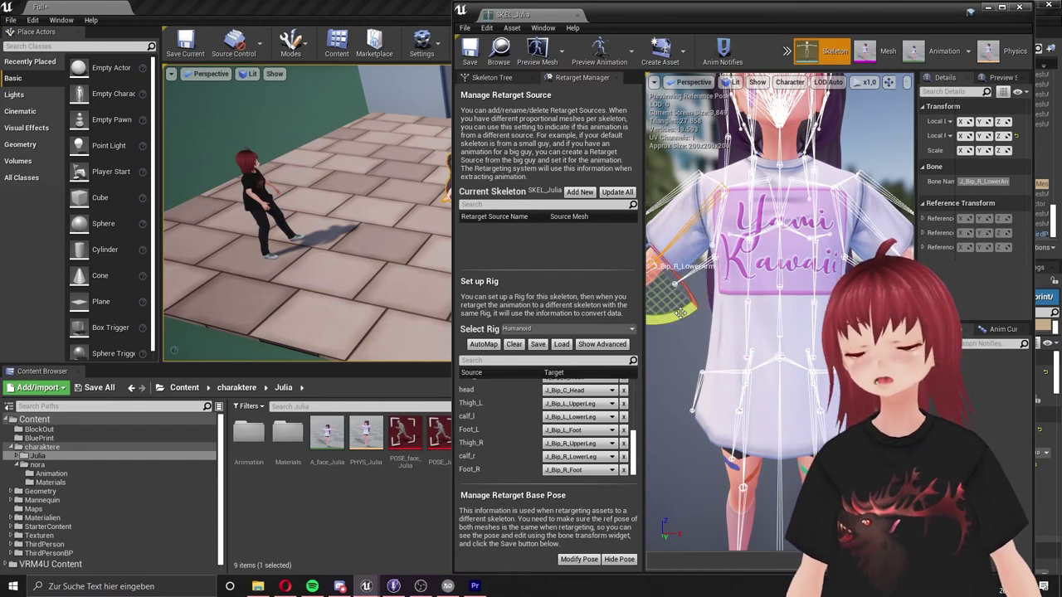
pyautogui.scroll(-5, 761, 309)
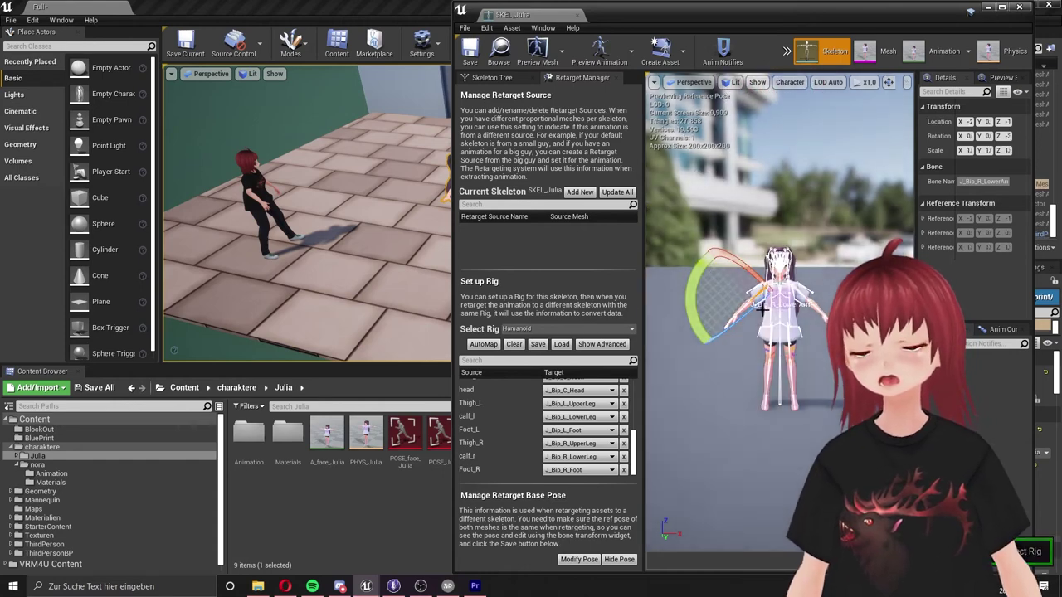
pyautogui.click(579, 559)
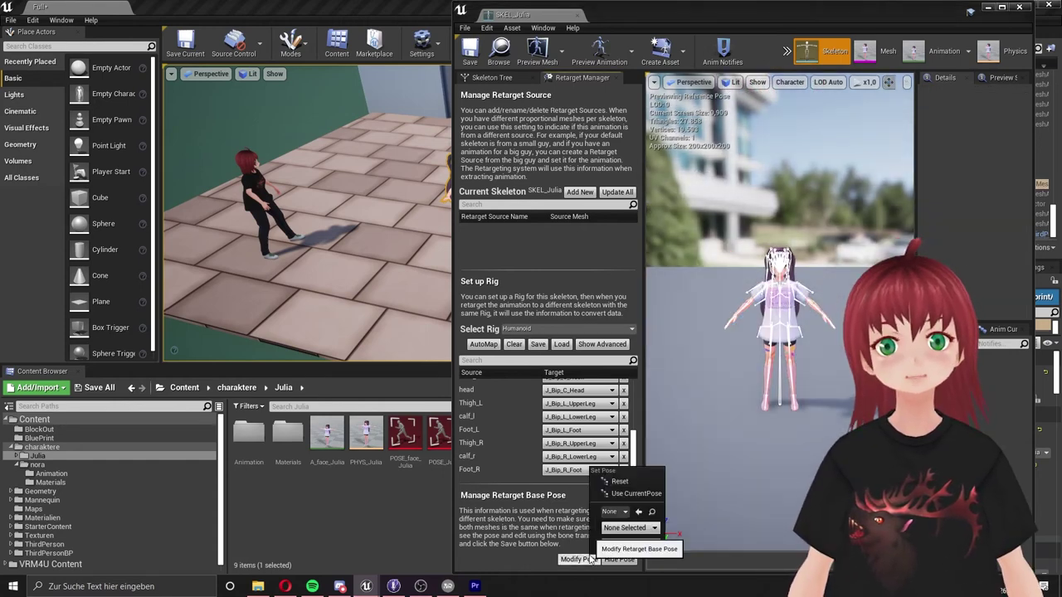
pyautogui.click(636, 495)
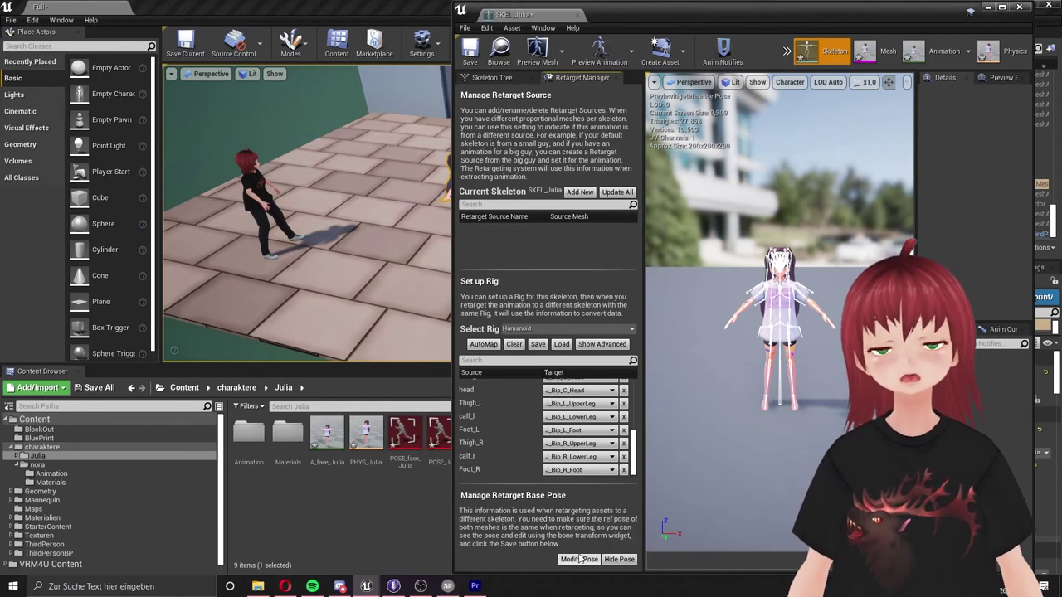
# Preview the ThirdPersonWalk and ThirdPersonRun animations from the Mannequin Animations folder.
pyautogui.click(277, 370)
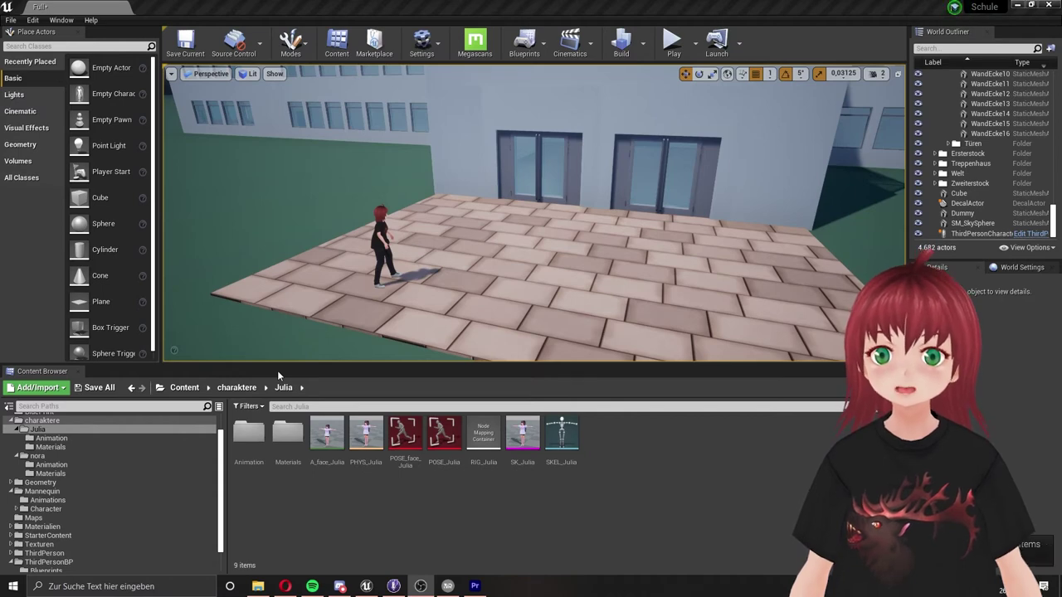
pyautogui.click(267, 376)
pyautogui.scroll(1, 124, 481)
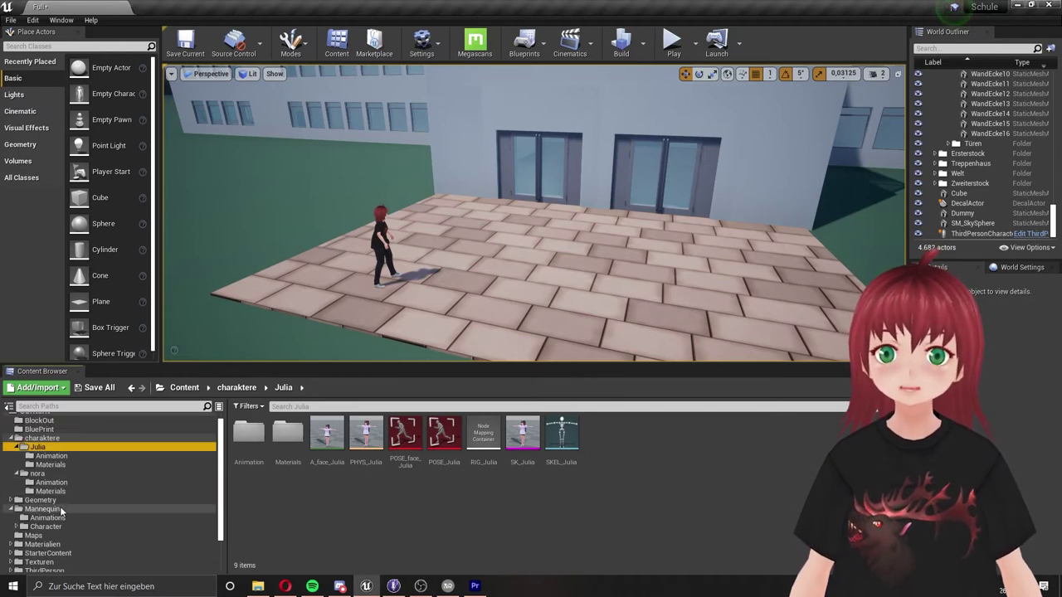
pyautogui.click(62, 519)
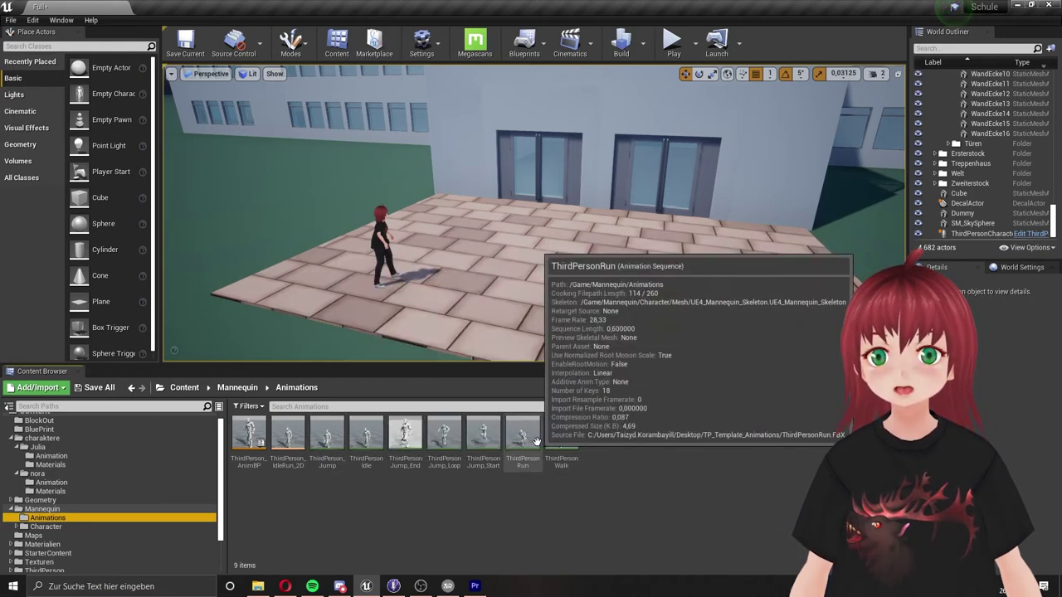
pyautogui.click(560, 438)
pyautogui.doubleClick(560, 438)
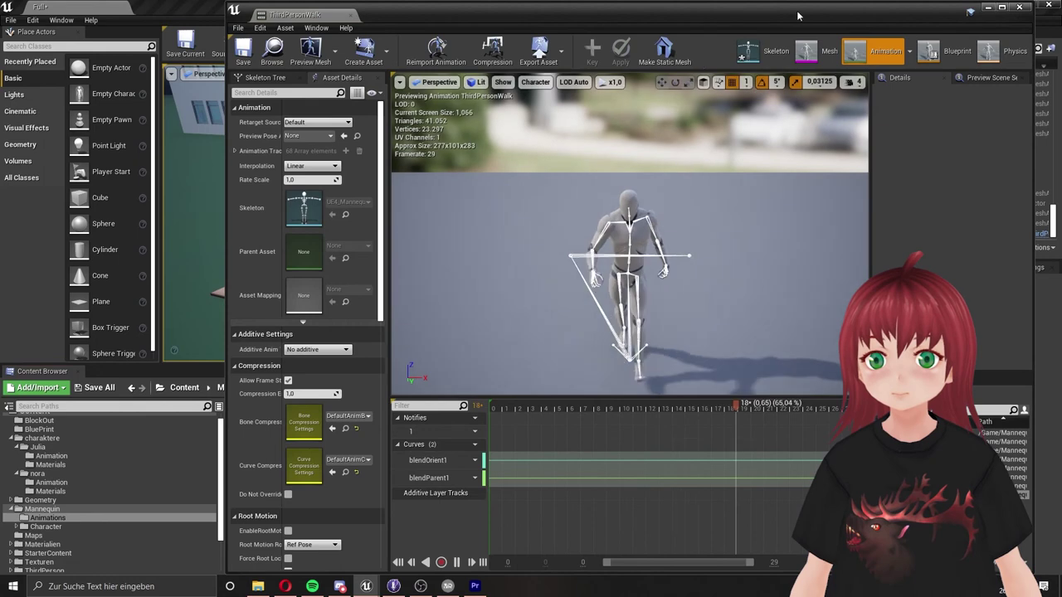
pyautogui.click(1019, 8)
pyautogui.doubleClick(527, 421)
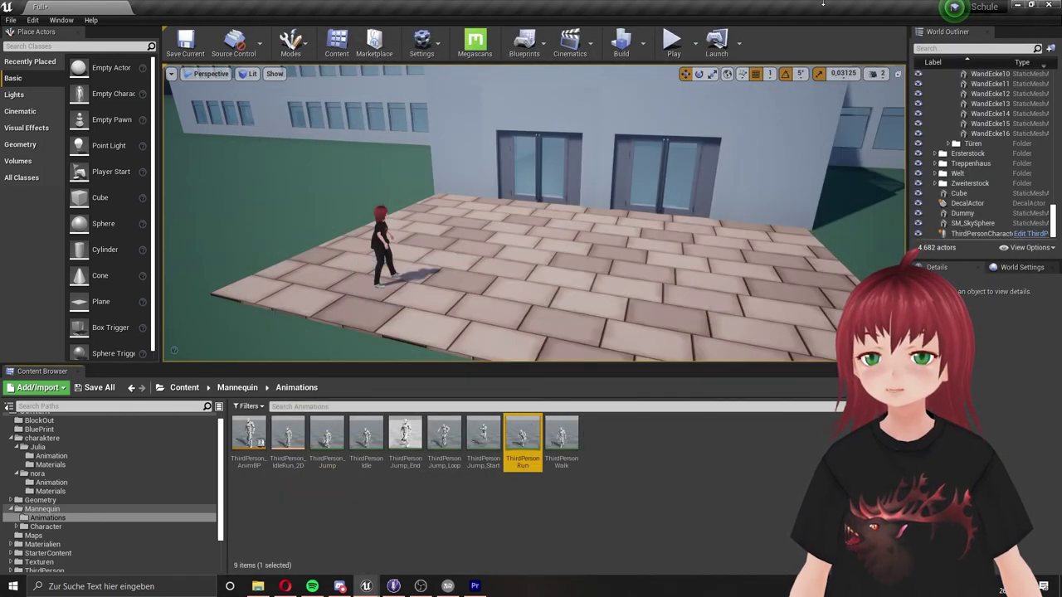
pyautogui.click(1018, 6)
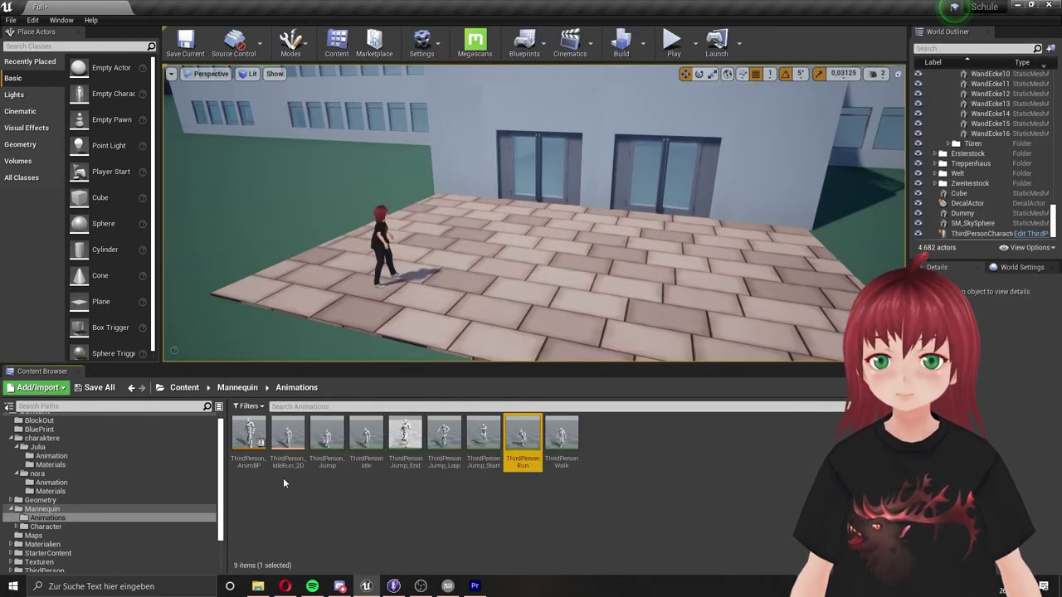
# Set up a duplicate-and-retarget of the ThirdPerson_AnimBP animation blueprint with SKEL_Julia as the target skeleton.
pyautogui.click(250, 466)
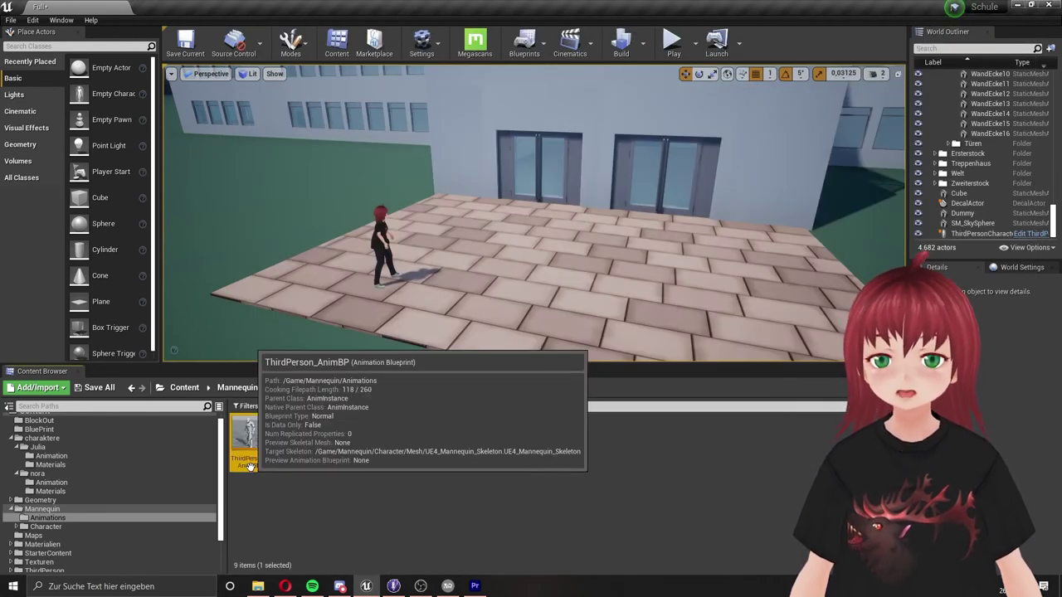
pyautogui.rightClick(249, 466)
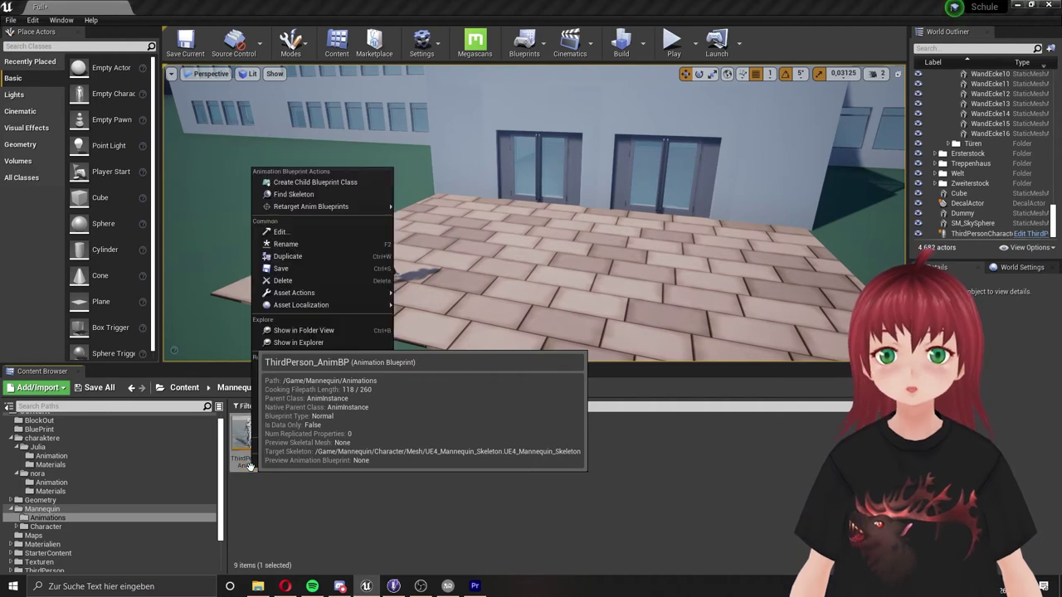
pyautogui.moveTo(336, 215)
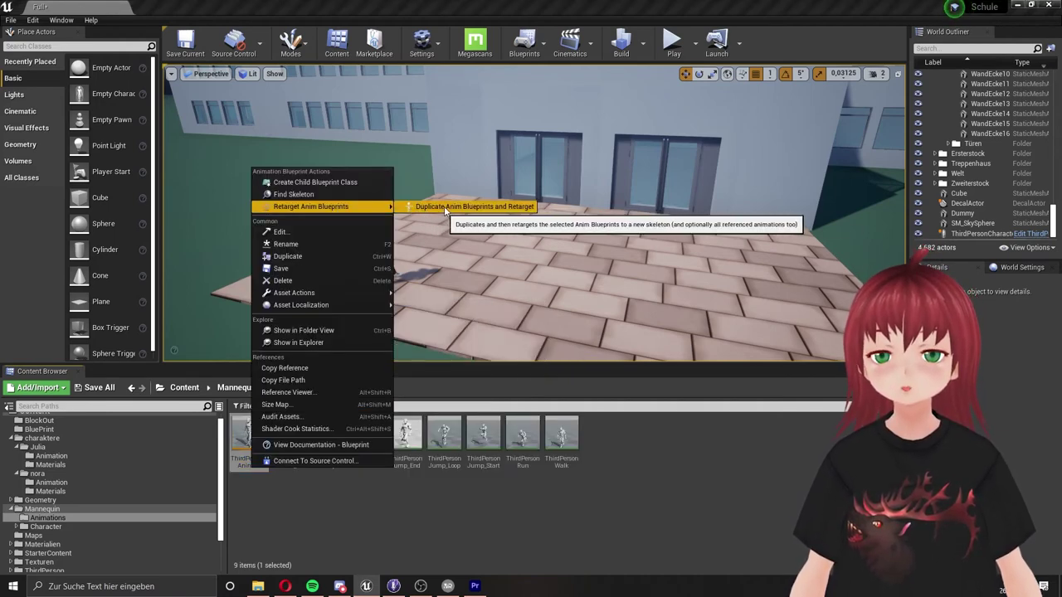
pyautogui.click(497, 207)
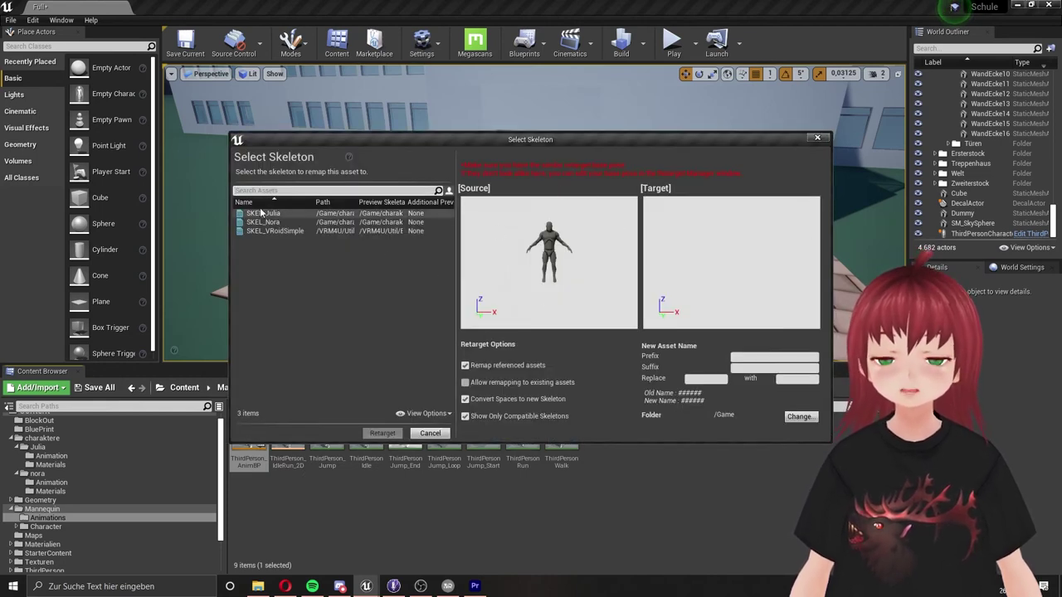
pyautogui.click(287, 215)
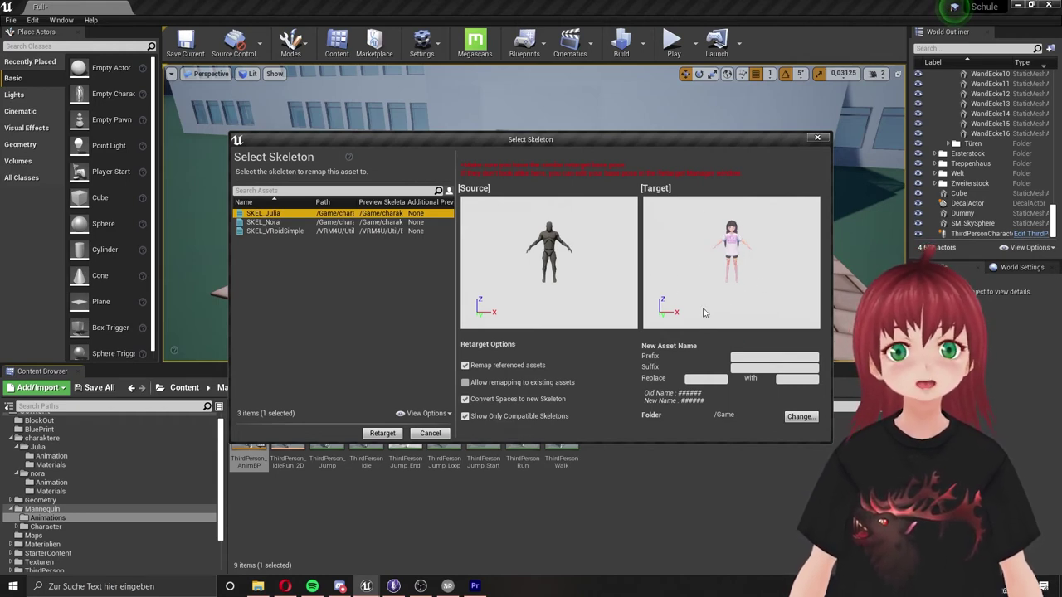
# Set the output folder to charaktere/Julia/Animation and retarget the blueprint with its referenced animations.
pyautogui.click(796, 418)
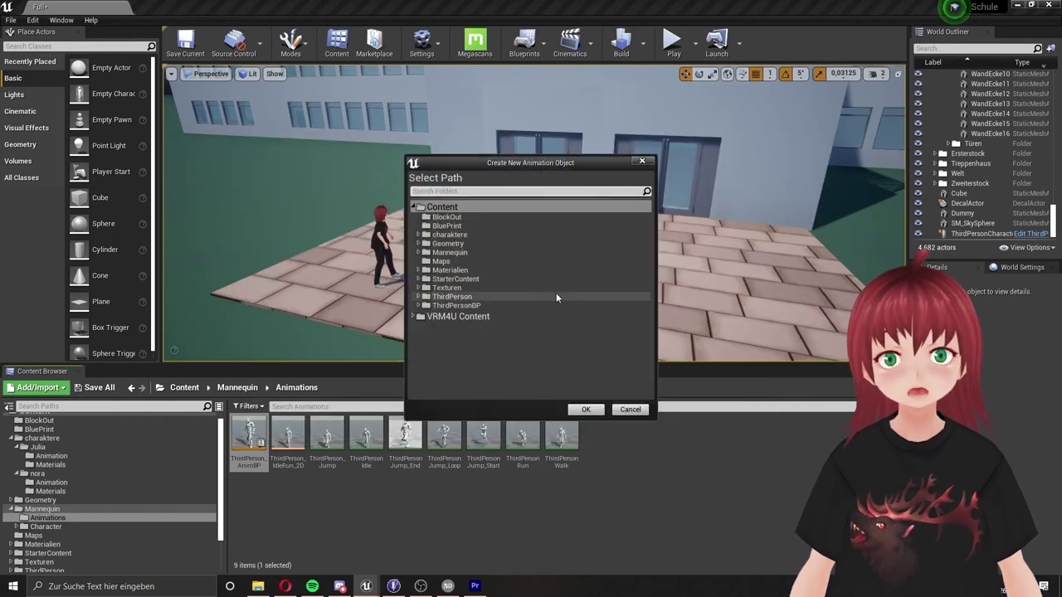
pyautogui.click(427, 234)
pyautogui.click(417, 235)
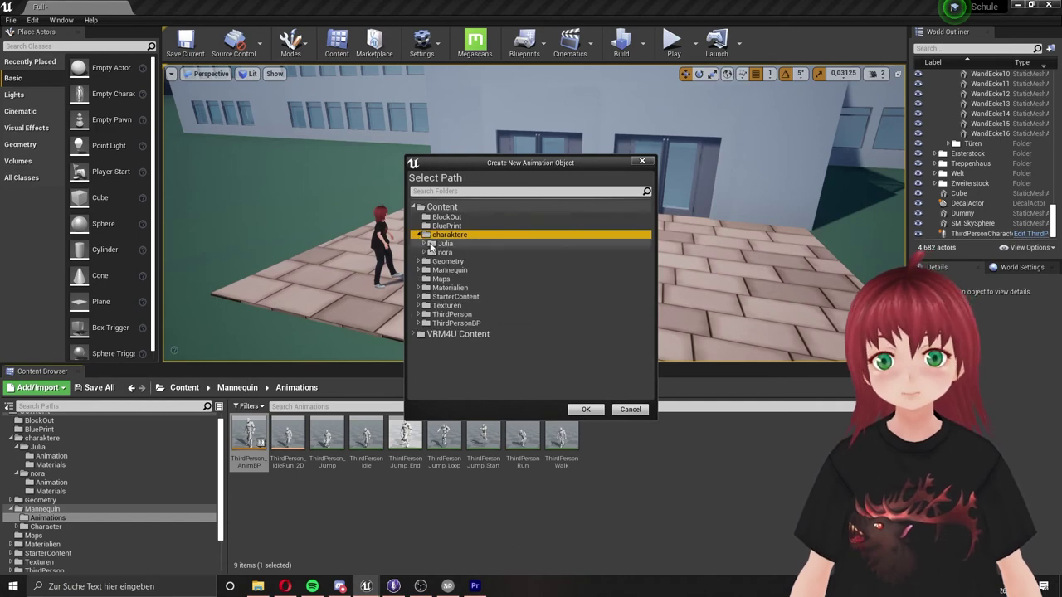
pyautogui.click(424, 244)
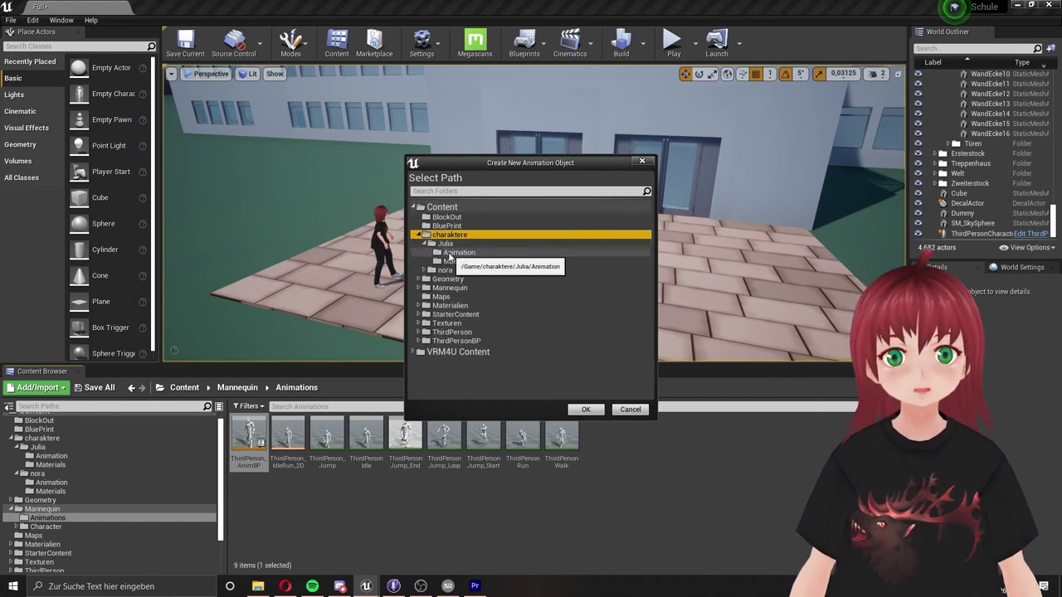
pyautogui.click(448, 253)
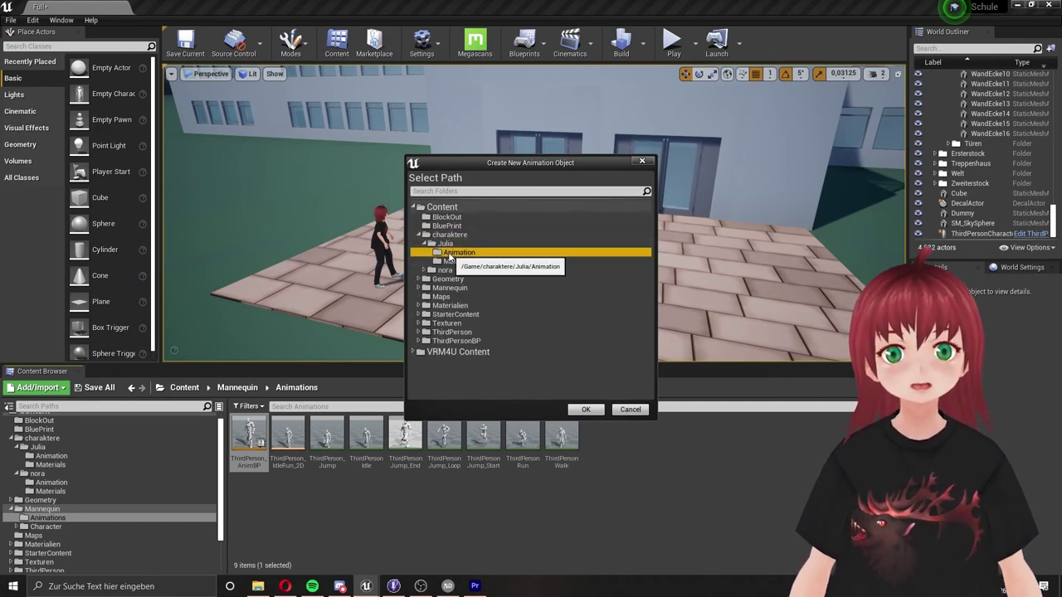
pyautogui.click(586, 409)
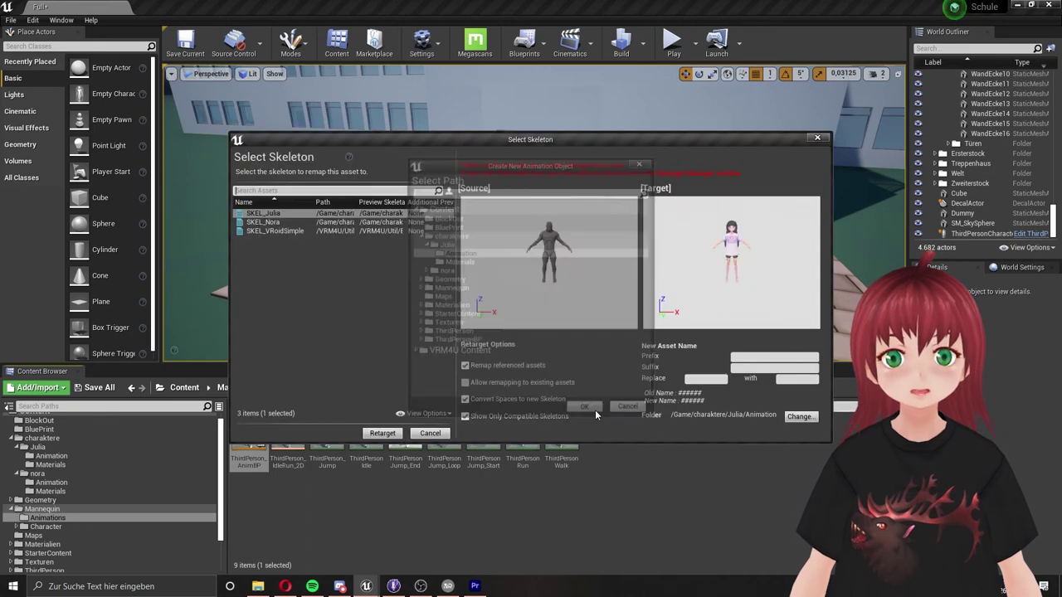
pyautogui.click(381, 434)
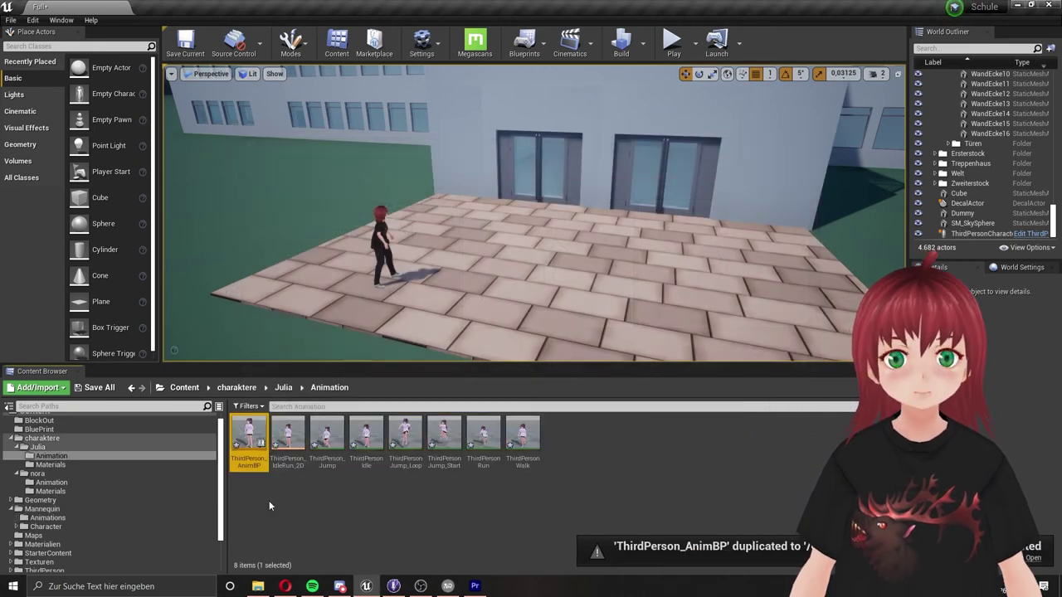
# Rename the retargeted animation blueprint Julia_AnimBP and preview Julia's ThirdPersonWalk animation.
pyautogui.moveTo(245, 463); pyautogui.dragTo(209, 462)
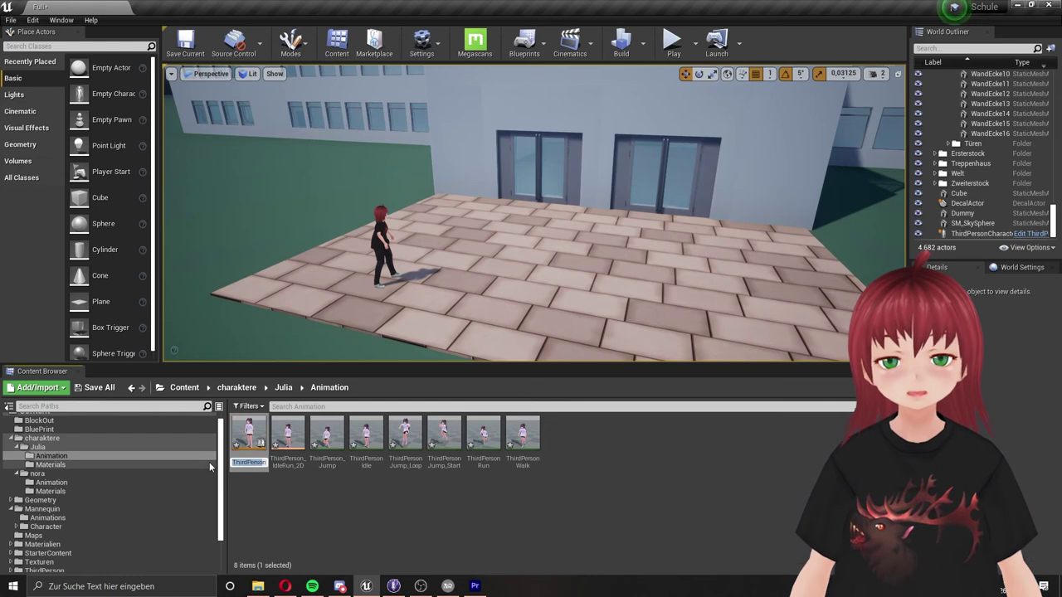
pyautogui.press('BackSpace')
pyautogui.write('Ju')
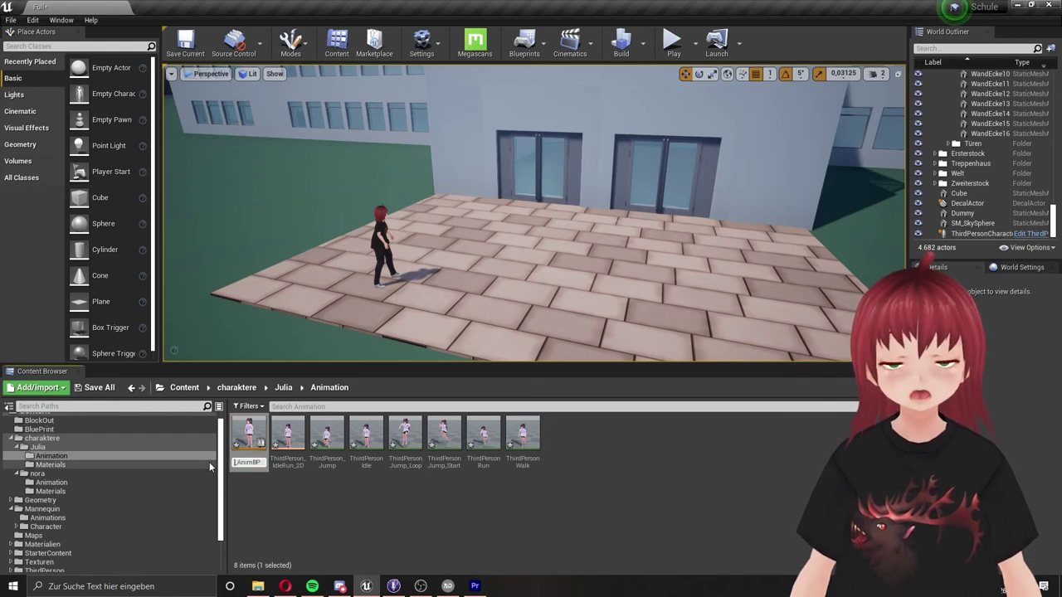
pyautogui.write('lia')
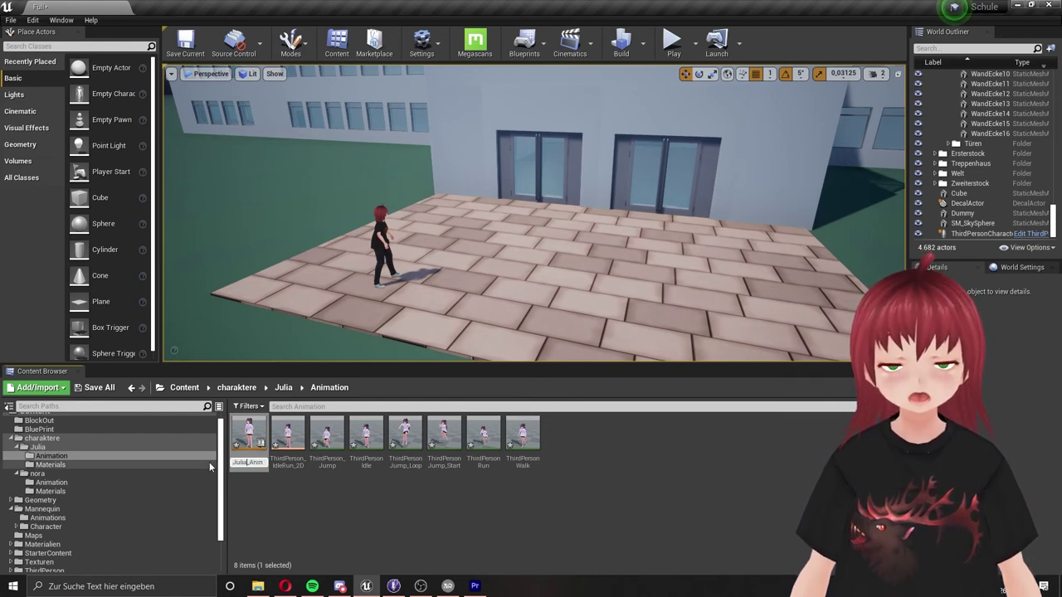
pyautogui.press('Return')
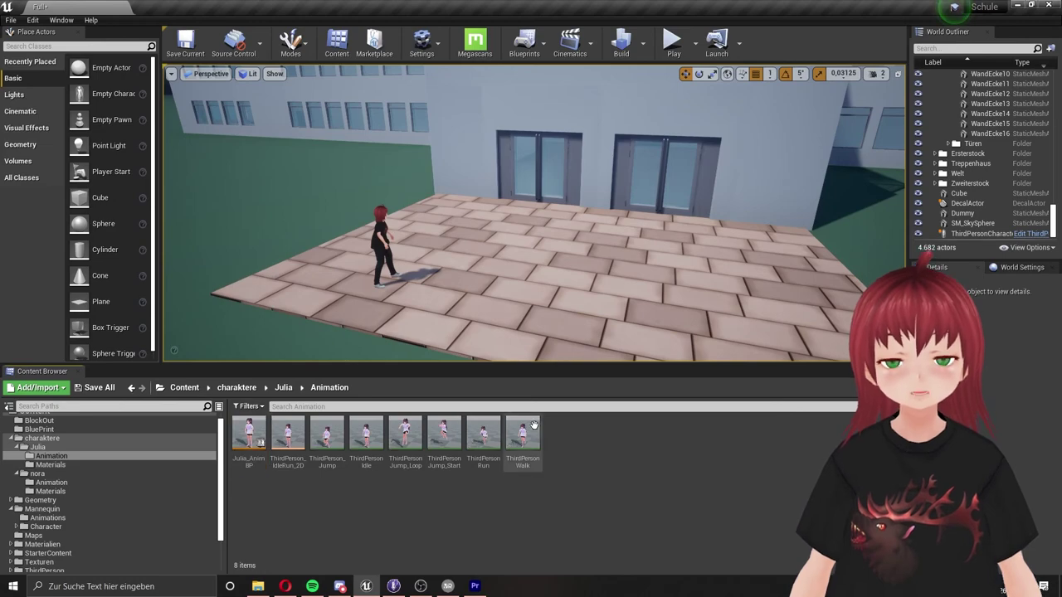
pyautogui.doubleClick(522, 437)
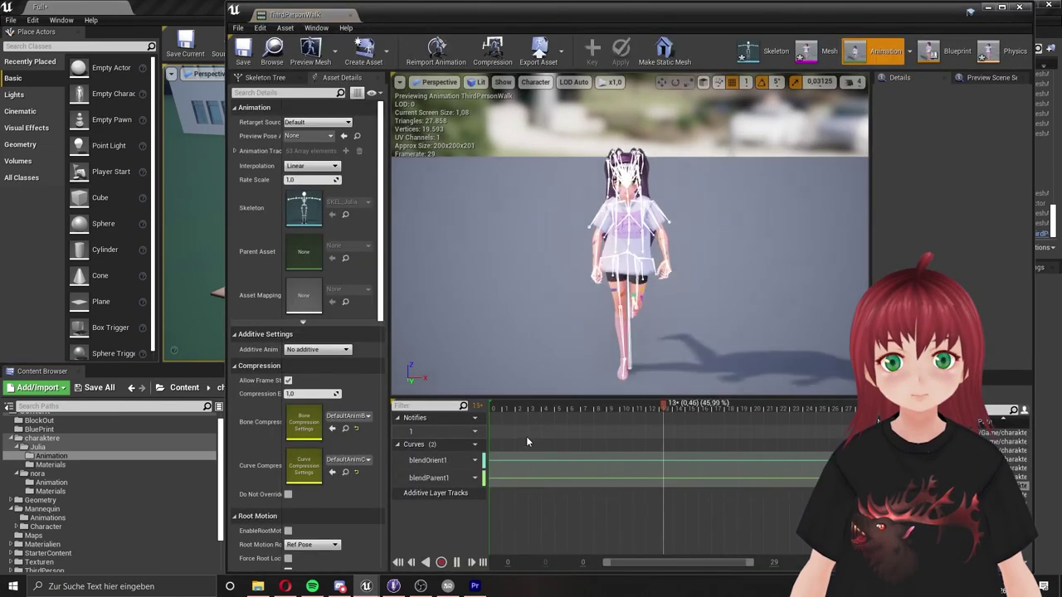
pyautogui.click(1018, 7)
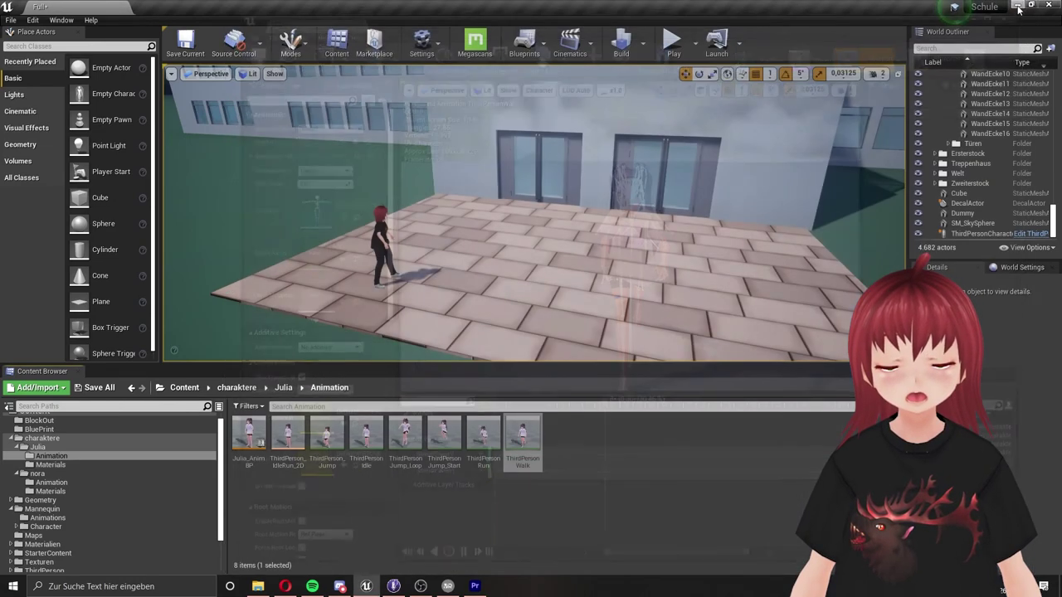
# Assign the SK_Julia skeletal mesh and the Julia_AnimBP anim class to the placed ThirdPersonCharacter, and save the level.
pyautogui.click(542, 285)
pyautogui.scroll(2, 543, 286)
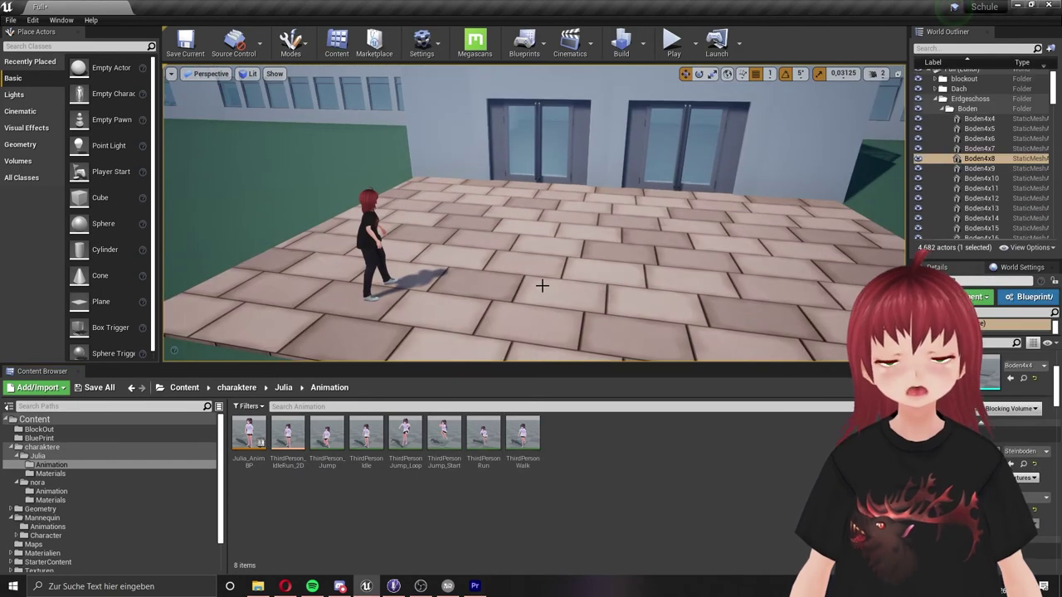
pyautogui.click(374, 222)
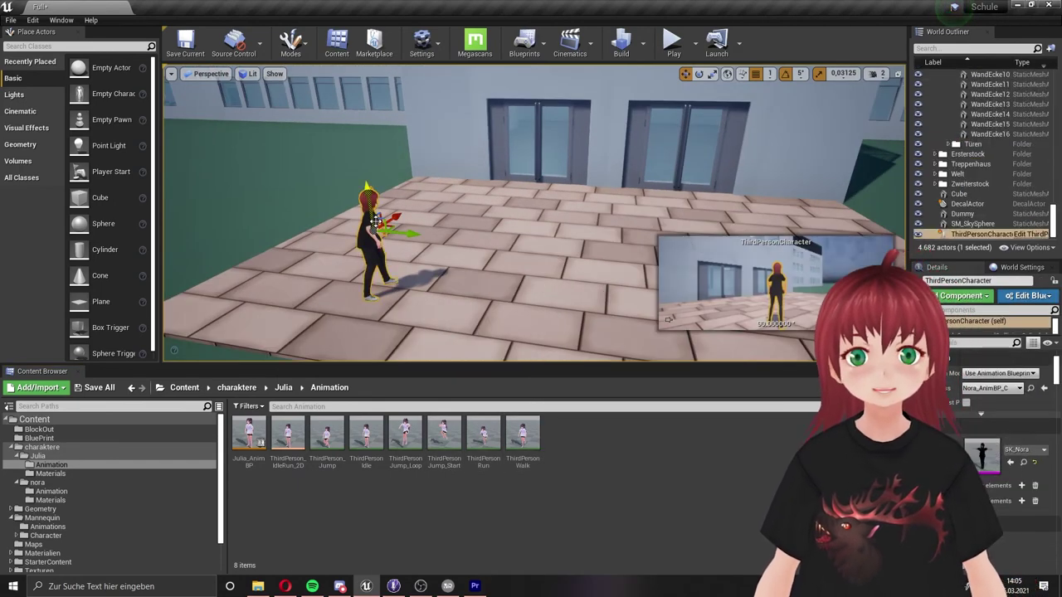
pyautogui.click(1027, 450)
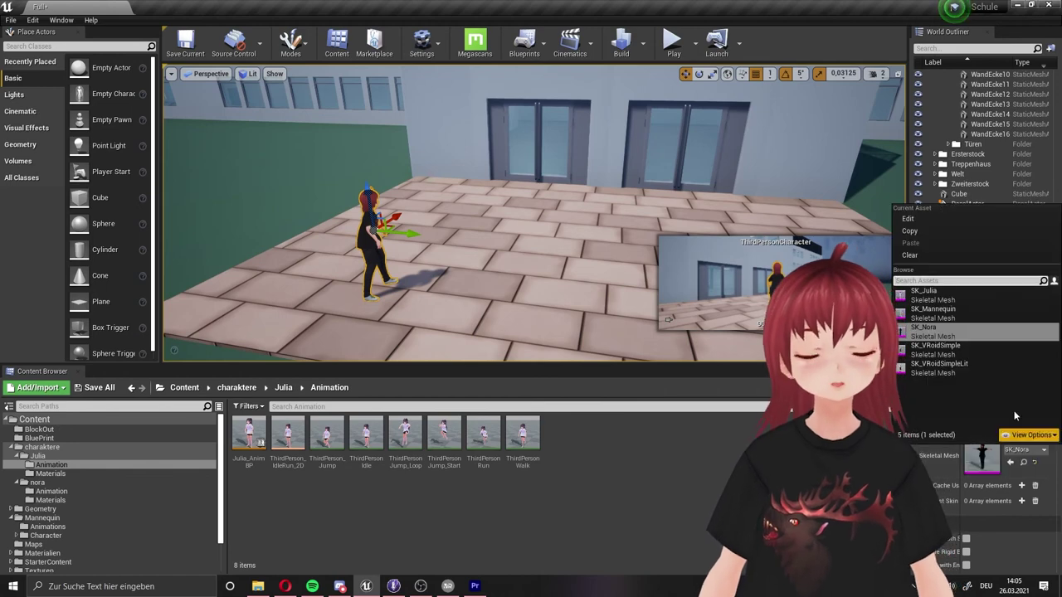
pyautogui.click(973, 296)
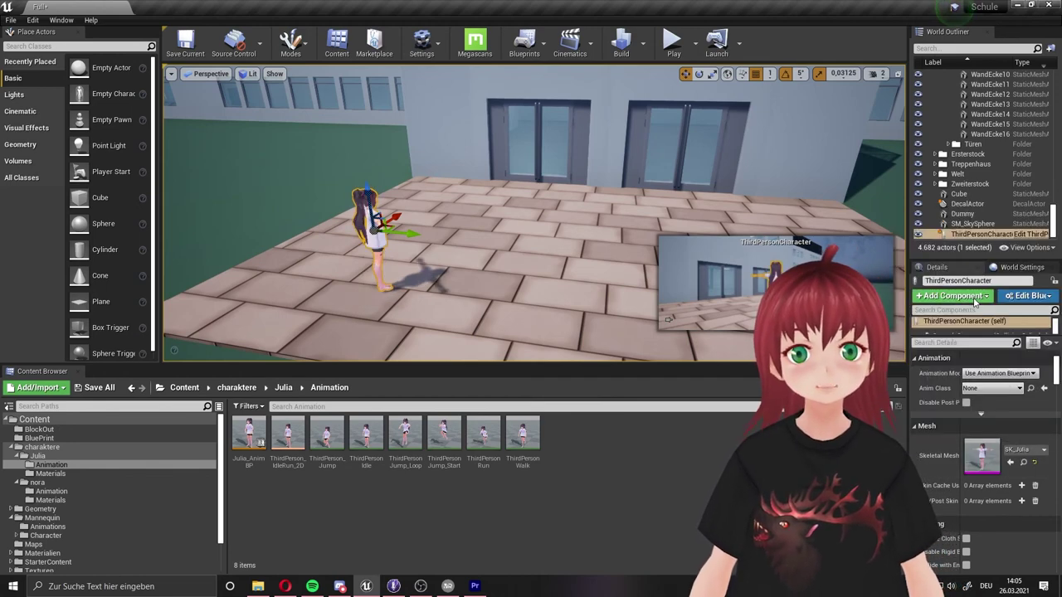
pyautogui.click(984, 389)
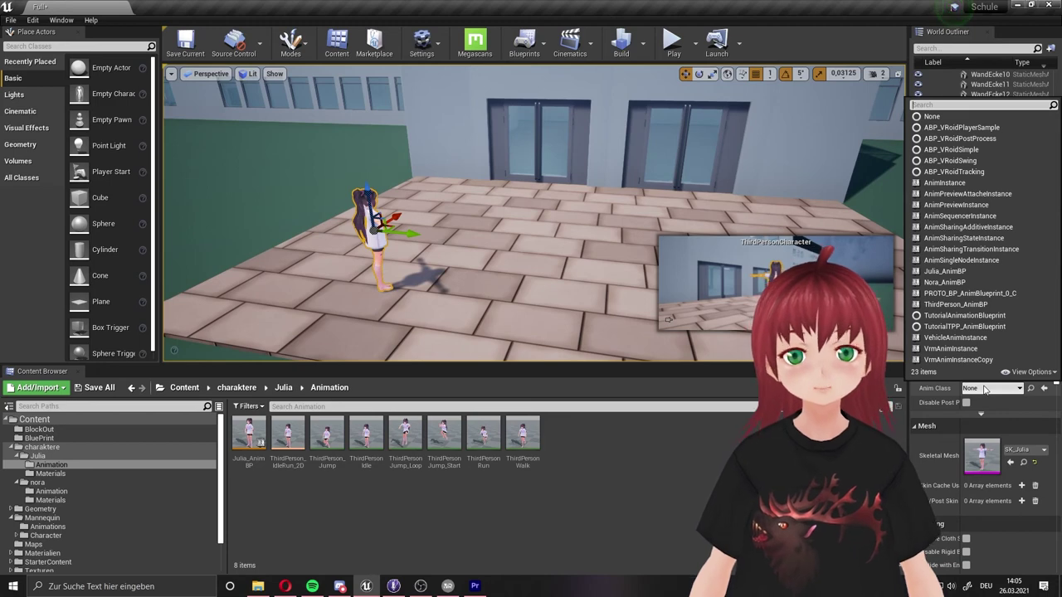
pyautogui.write('jul')
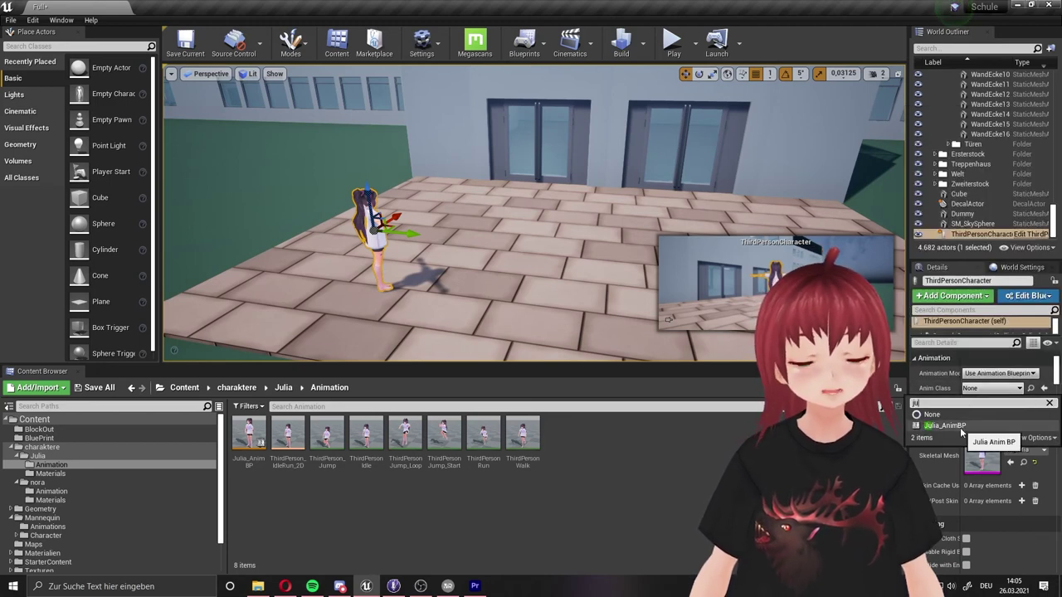
pyautogui.click(961, 431)
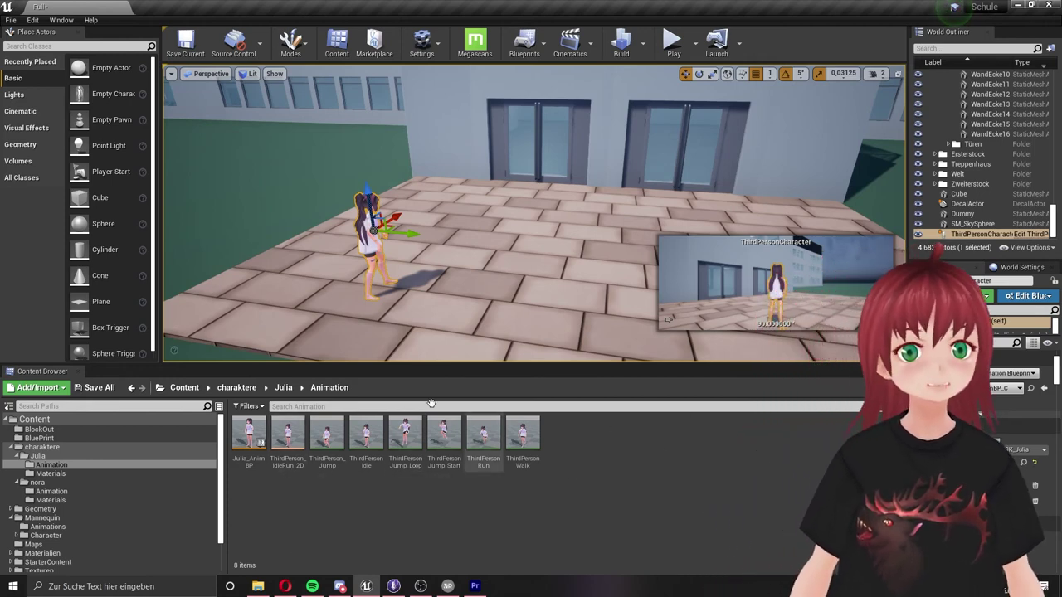
pyautogui.click(186, 43)
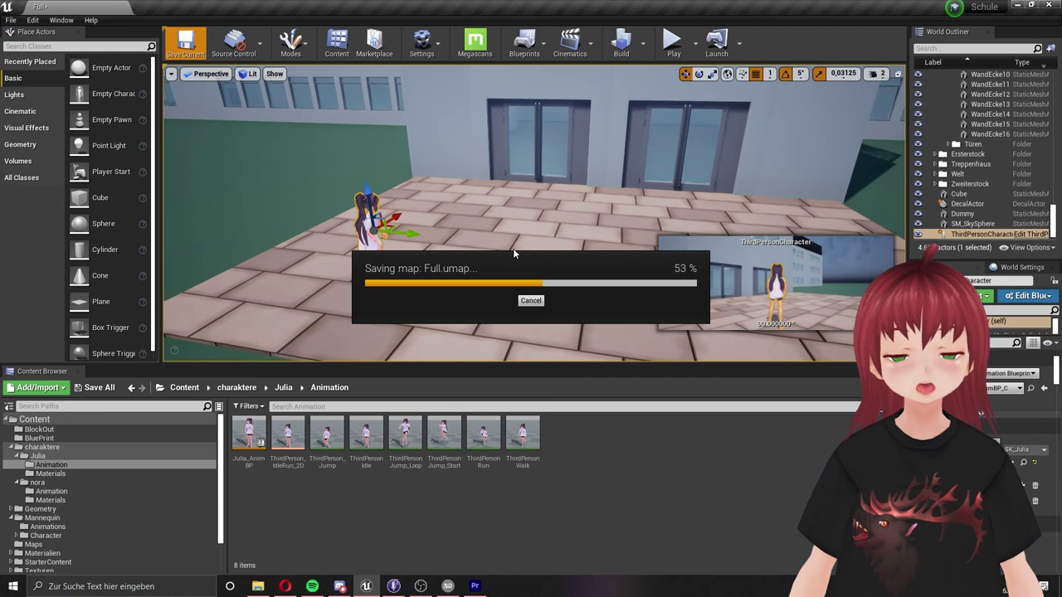
# Play the level and run the Julia character around the paved area to check the retargeted animations.
pyautogui.click(674, 43)
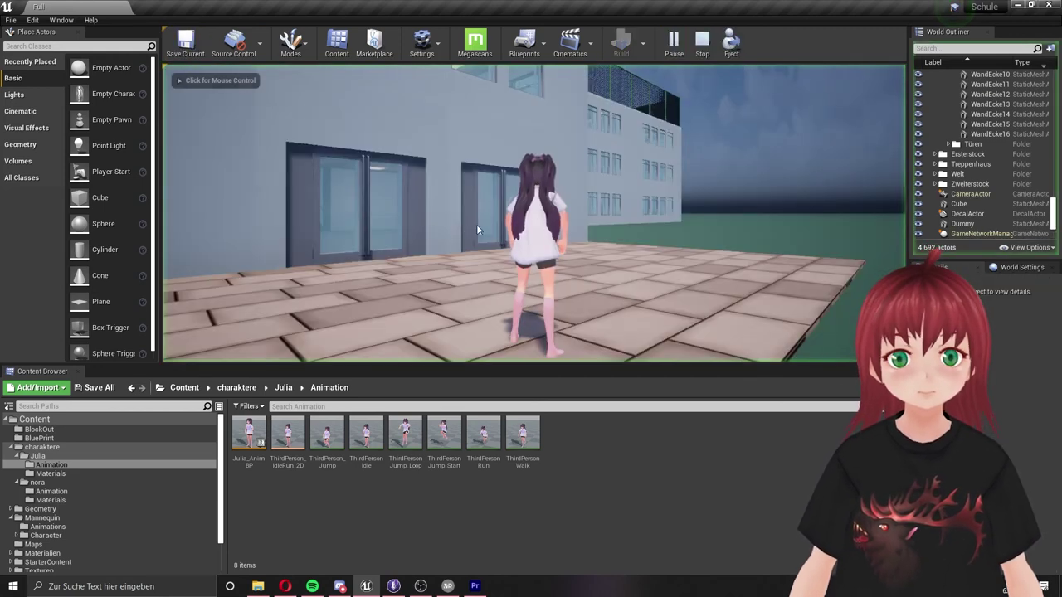
pyautogui.click(576, 237)
pyautogui.press('a')
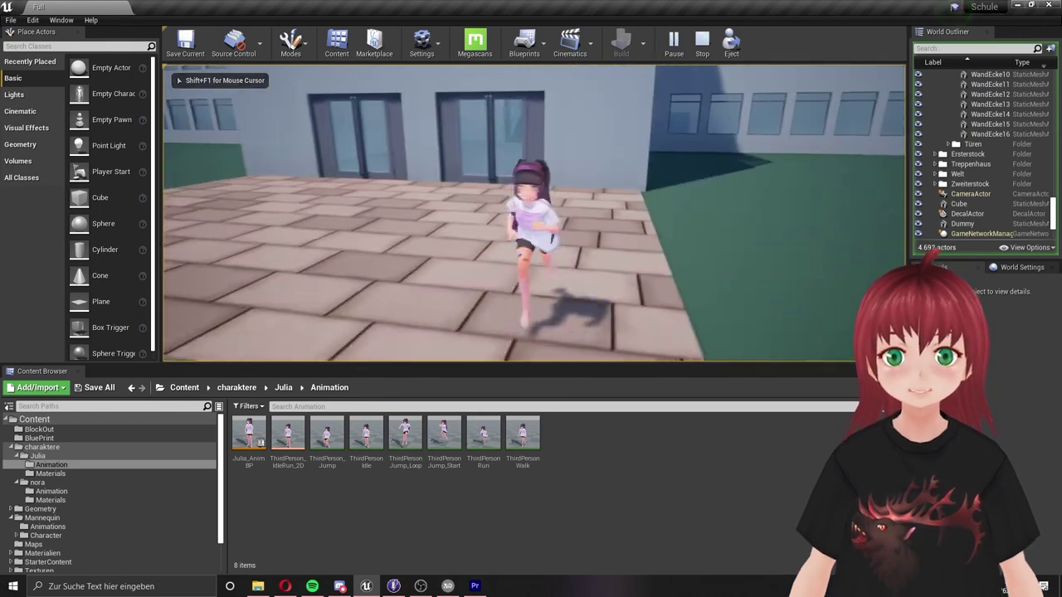
pyautogui.press('a')
pyautogui.press('d')
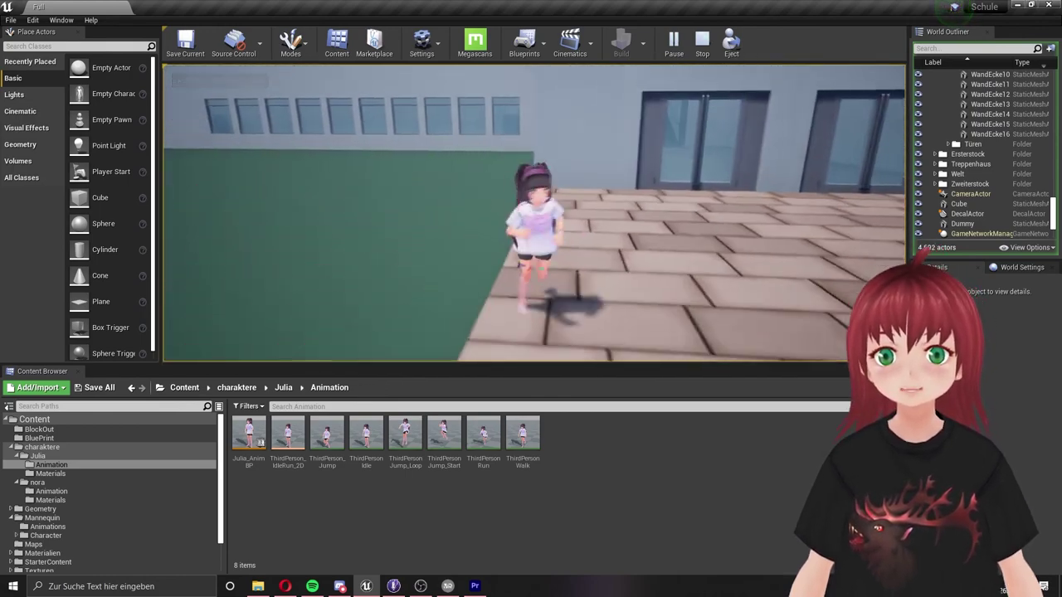
pyautogui.press('d')
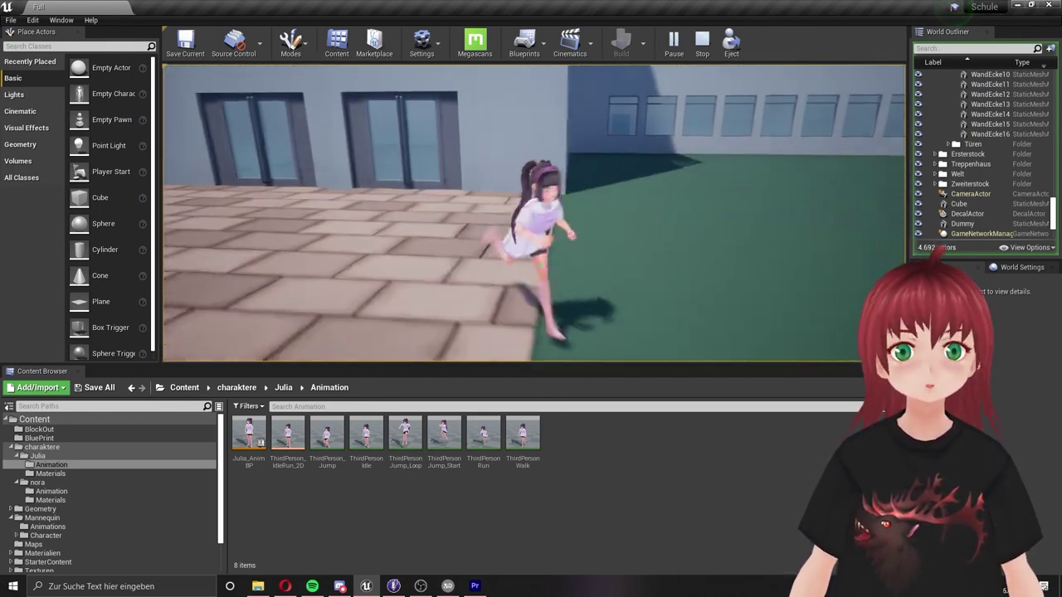
# Run Julia in several directions across the paving and grass to check her running animation, and end the play session.
pyautogui.press('a')
pyautogui.press('w')
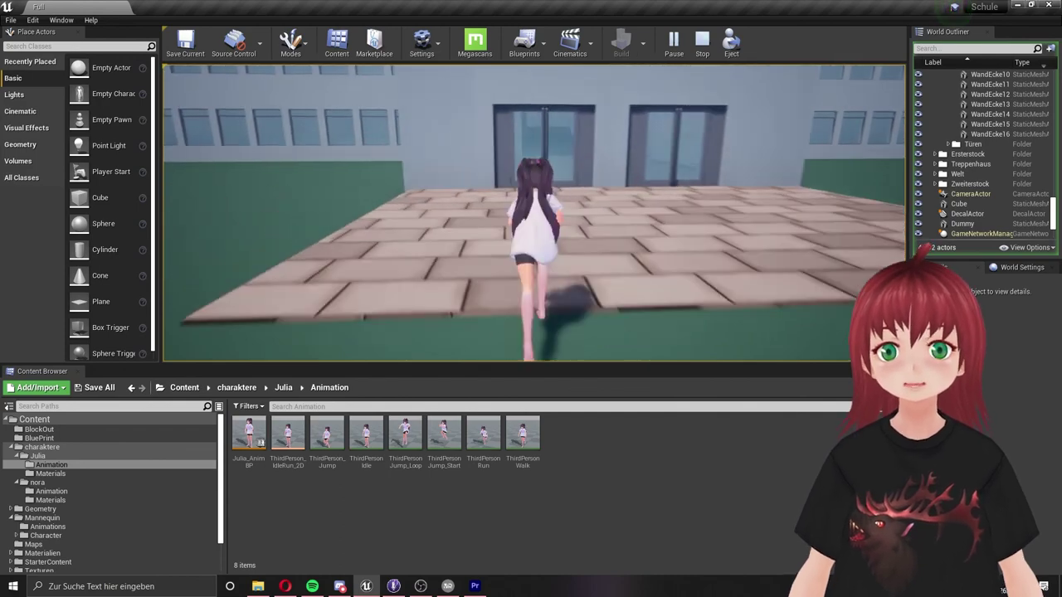
pyautogui.press('d')
pyautogui.press('a')
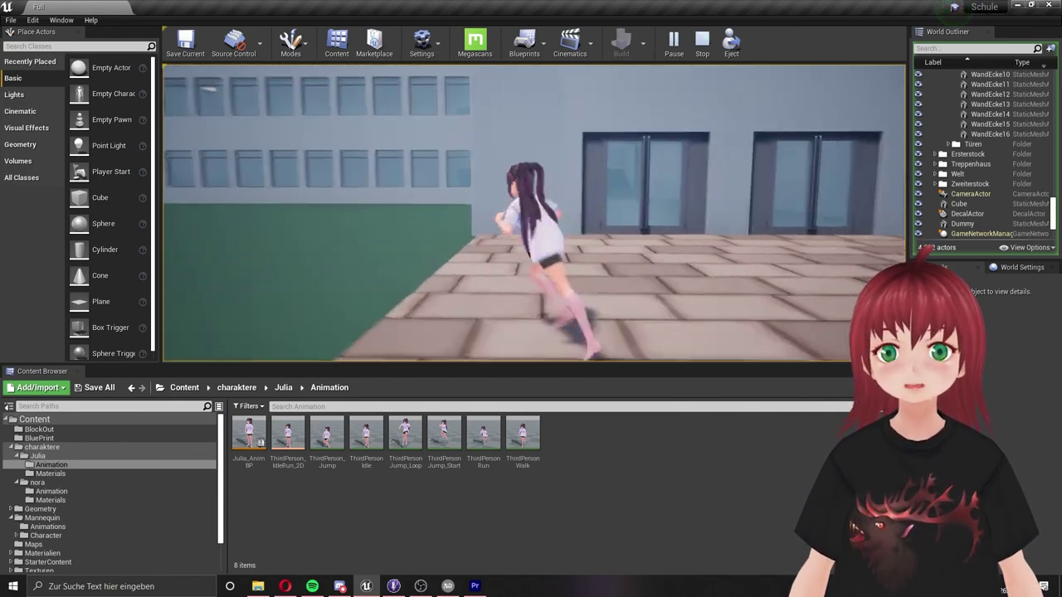
pyautogui.press('d')
pyautogui.press('Escape')
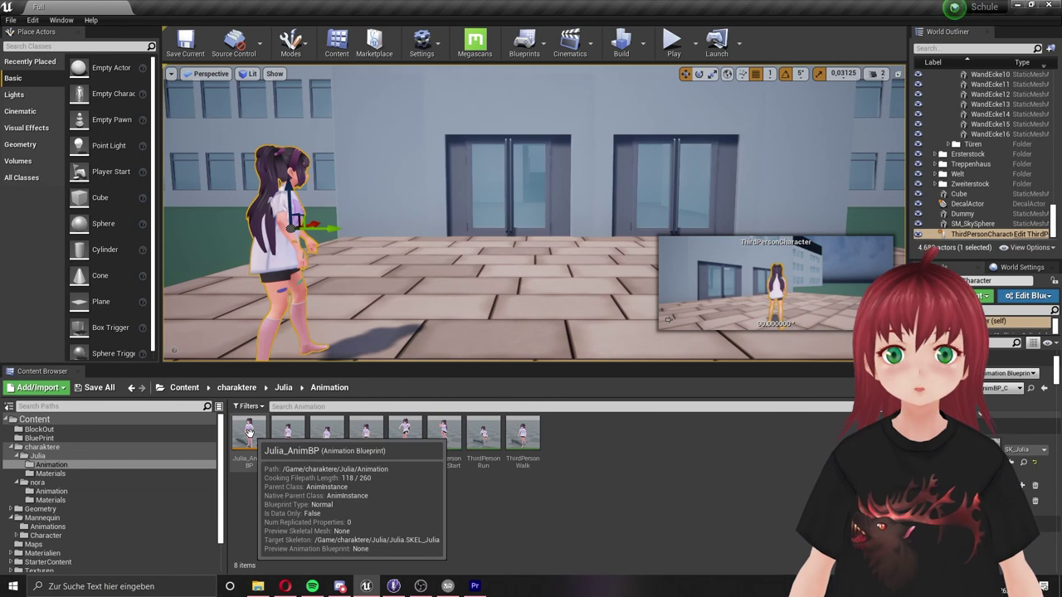
# Open the AnimGraph of Julia_AnimBP and add a VrmSpringBone node above the link between the Default state machine and Output Pose.
pyautogui.doubleClick(249, 433)
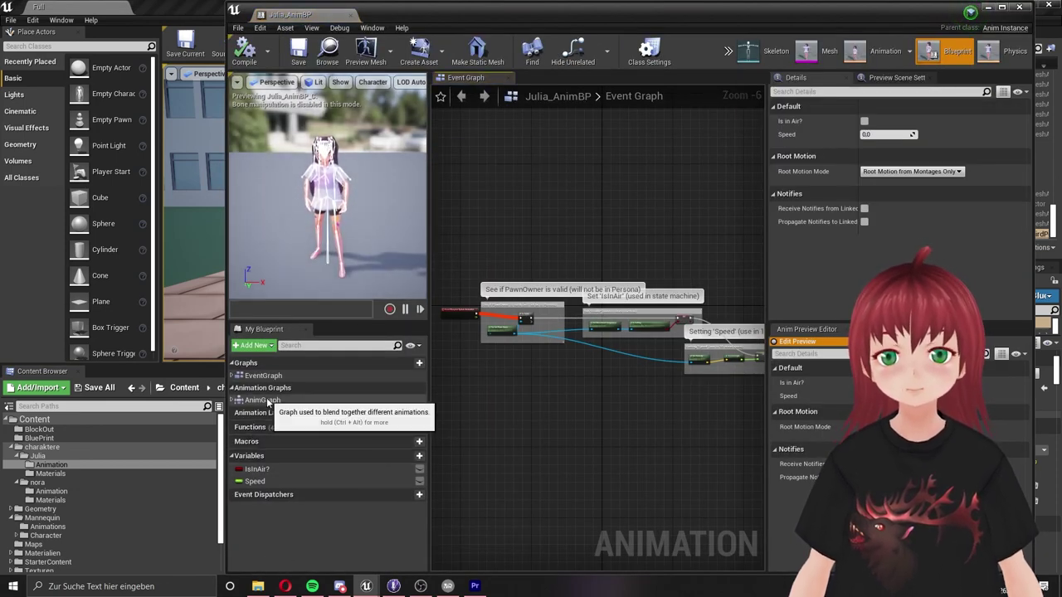
pyautogui.doubleClick(268, 403)
pyautogui.rightClick(578, 219)
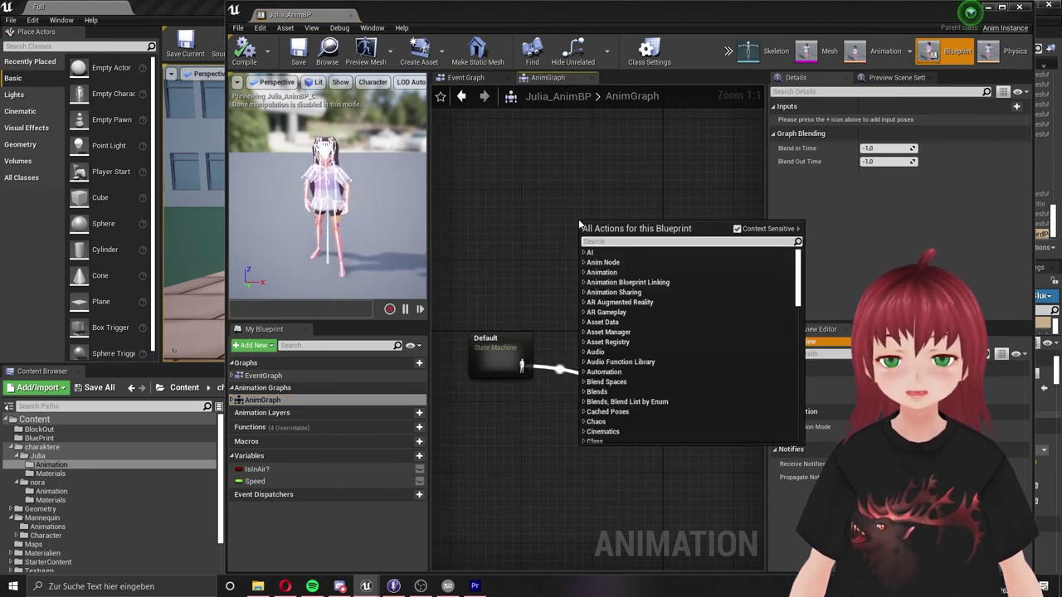
pyautogui.write('spring')
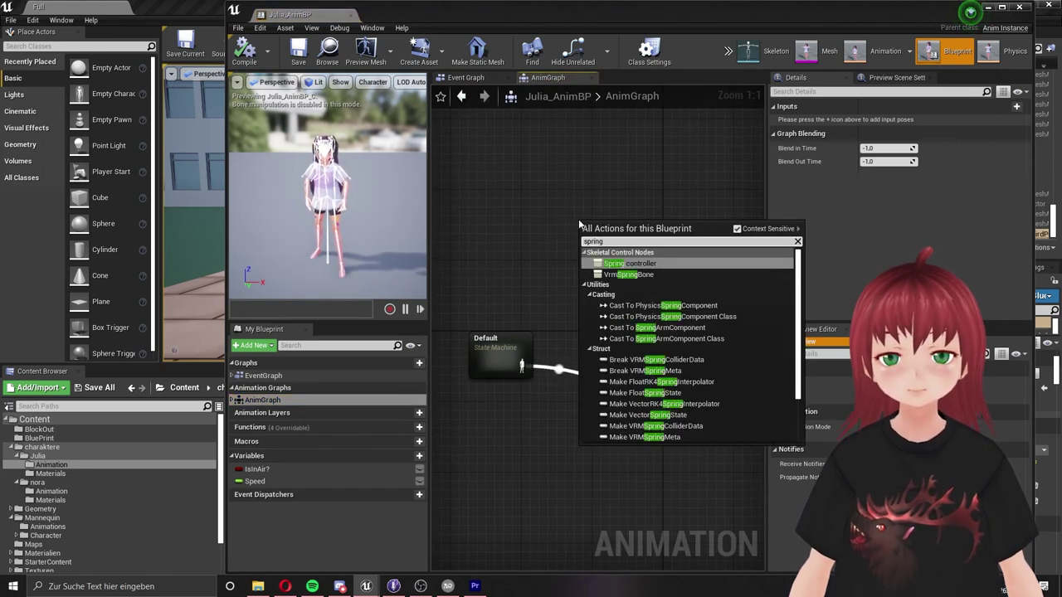
pyautogui.click(635, 274)
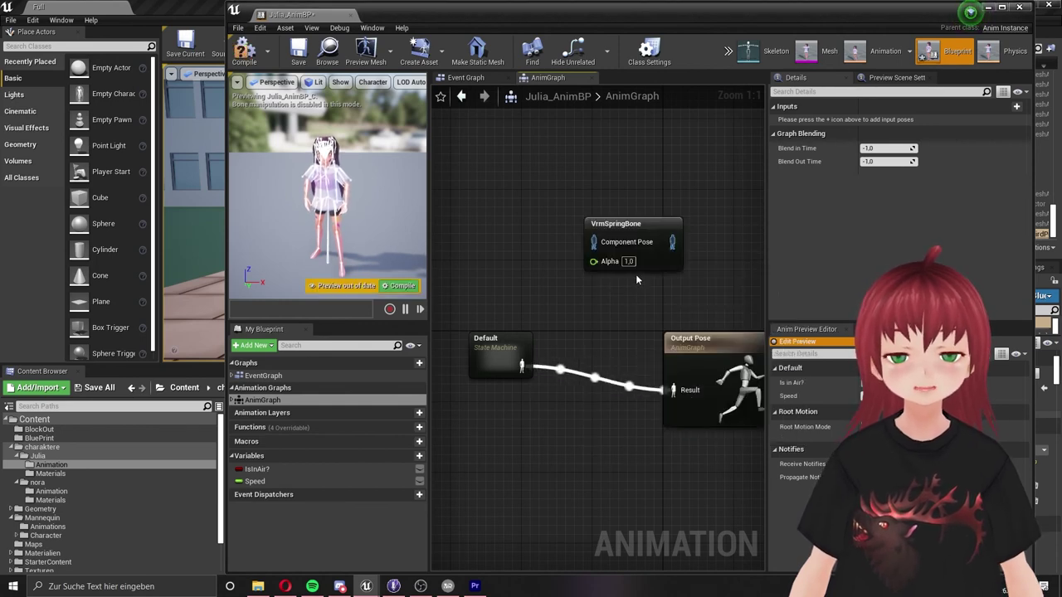
pyautogui.moveTo(638, 241); pyautogui.dragTo(601, 241)
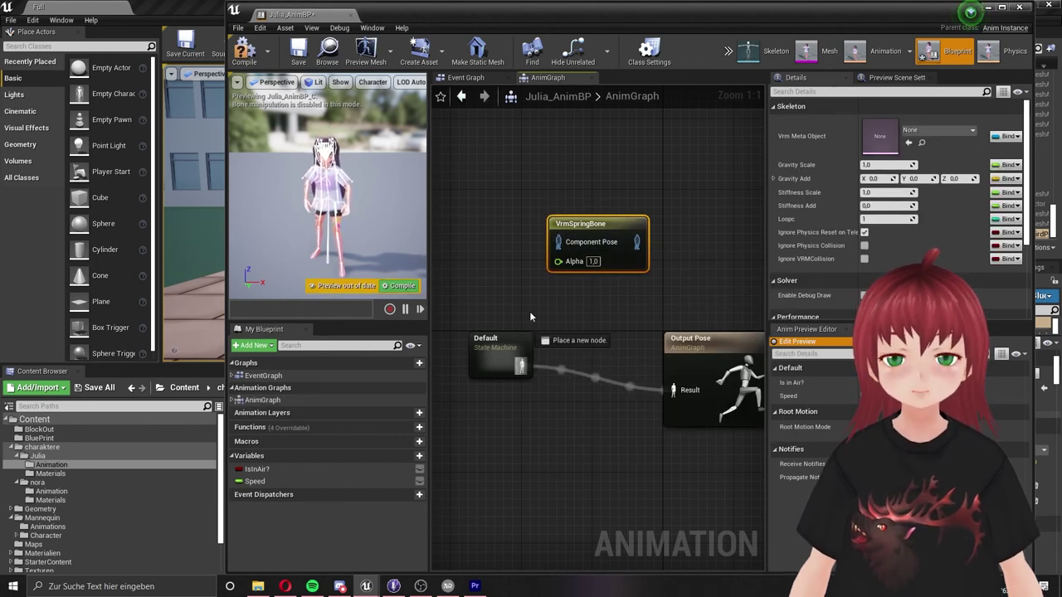
# Connect the Default state machine through VrmSpringBone to the Output Pose, and spread the two space conversion nodes apart.
pyautogui.moveTo(531, 316); pyautogui.dragTo(557, 241)
pyautogui.moveTo(637, 241); pyautogui.dragTo(673, 390)
pyautogui.moveTo(570, 288); pyautogui.dragTo(534, 289)
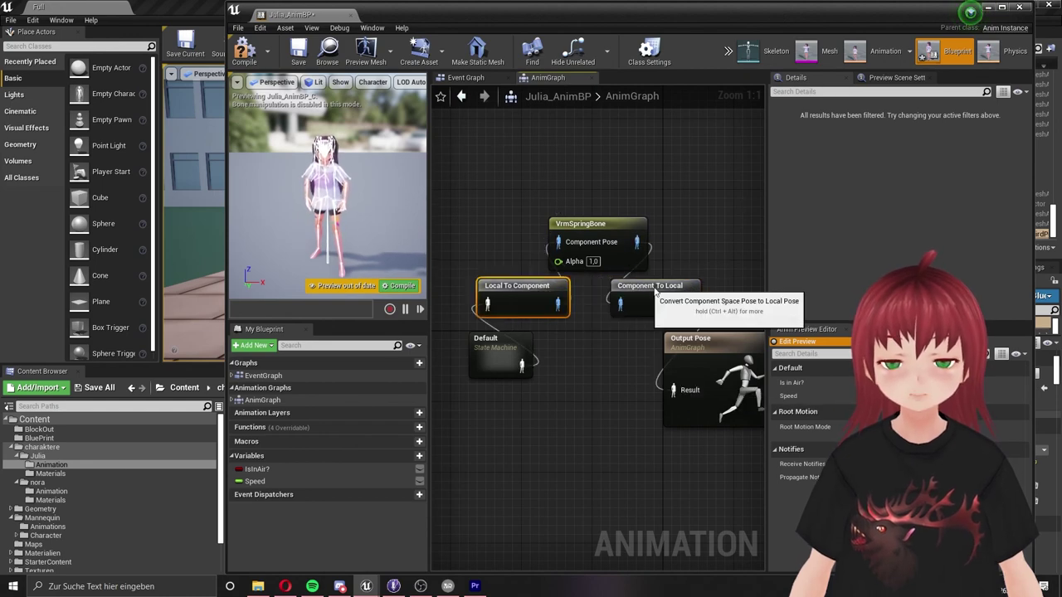
pyautogui.moveTo(645, 287); pyautogui.dragTo(680, 288)
# Set the VrmSpringBone node's Vrm Meta Object to VM_Julia_VrmMeta and reset its Gravity Scale to the default.
pyautogui.click(598, 224)
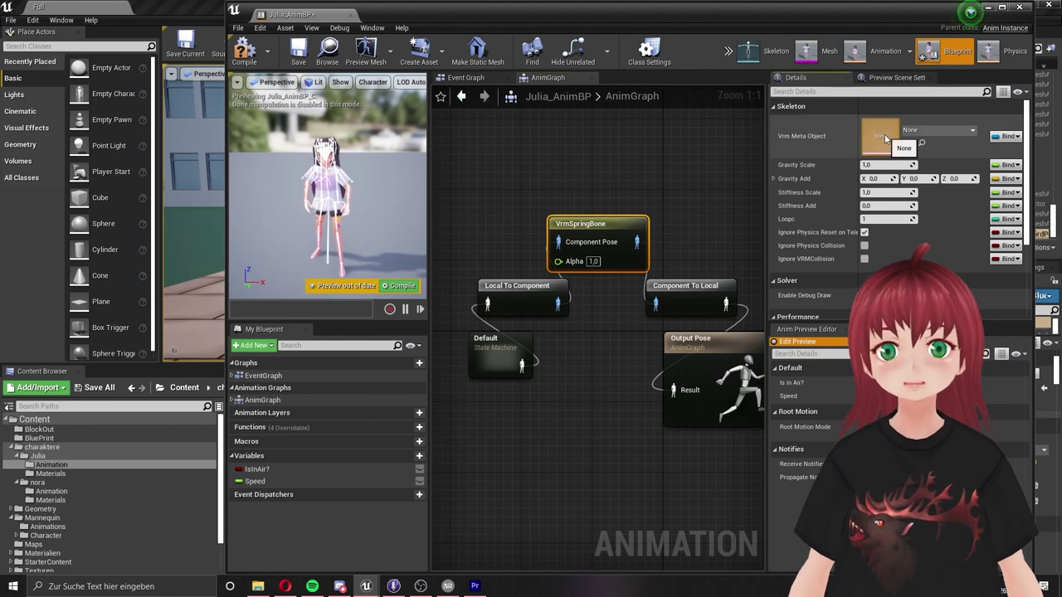
pyautogui.click(914, 137)
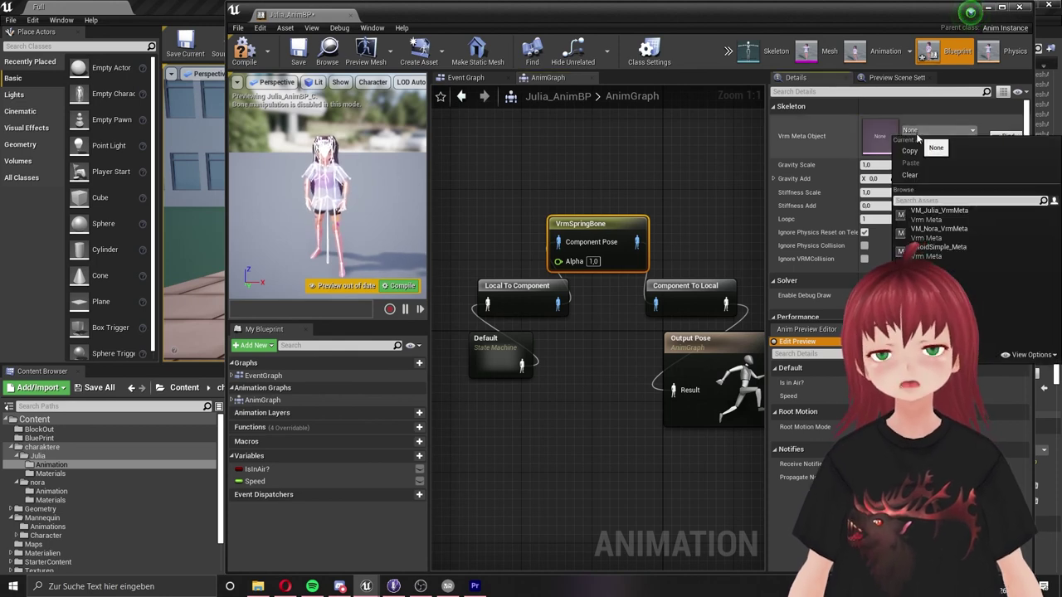
pyautogui.click(966, 211)
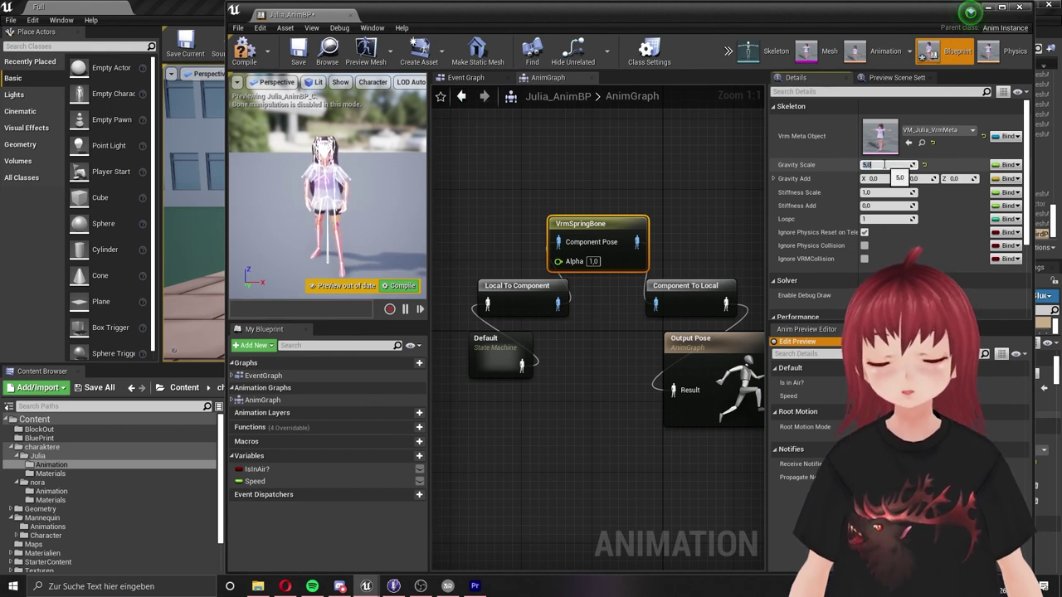
pyautogui.click(923, 165)
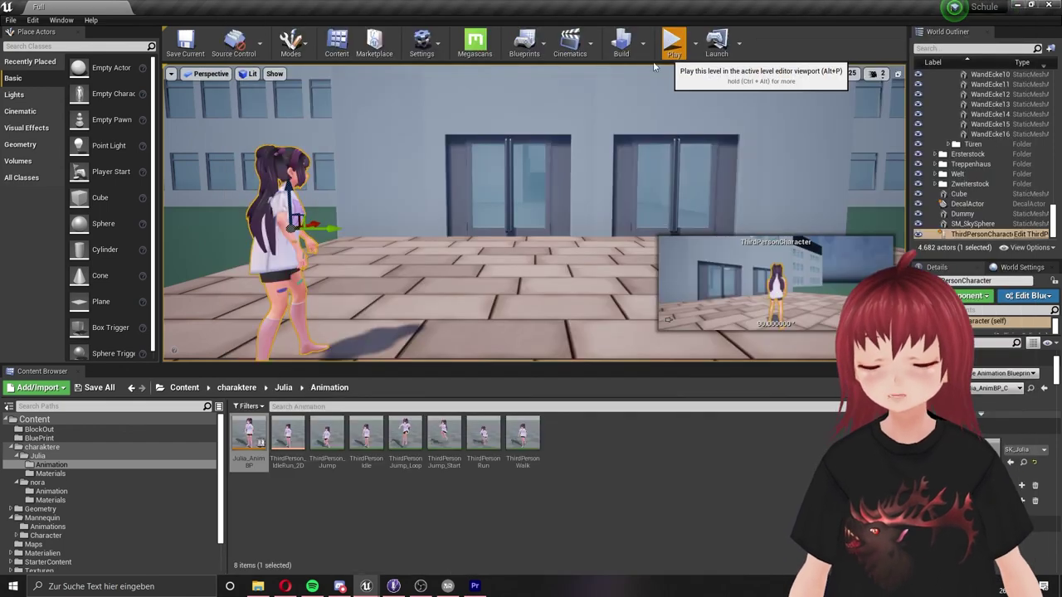
# Play the level and make Julia run and jump around the paved area to check her hair physics.
pyautogui.click(675, 40)
pyautogui.press('d')
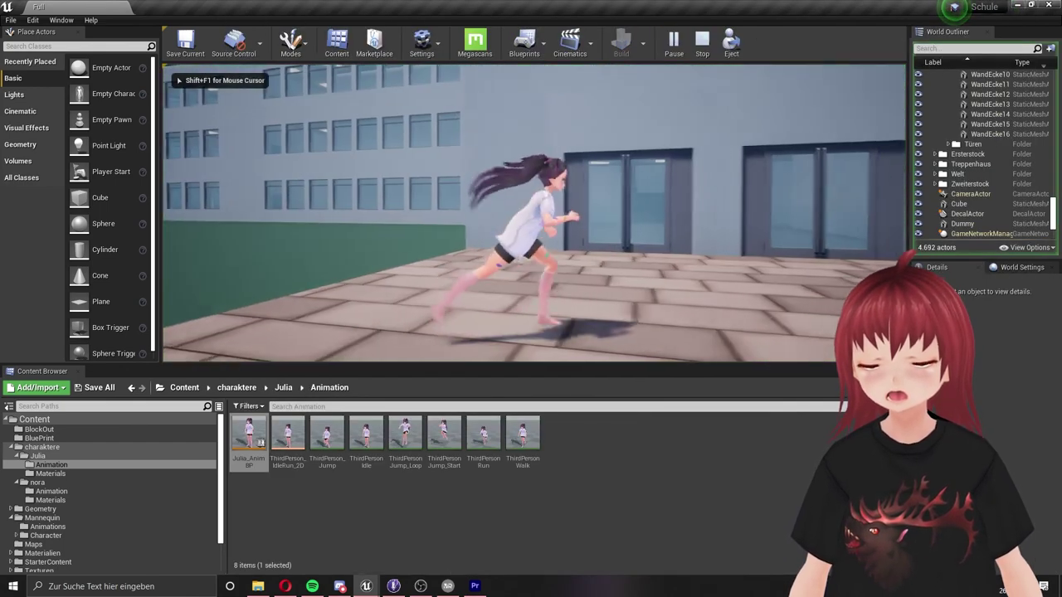
pyautogui.press('s')
pyautogui.press('space')
pyautogui.press('w')
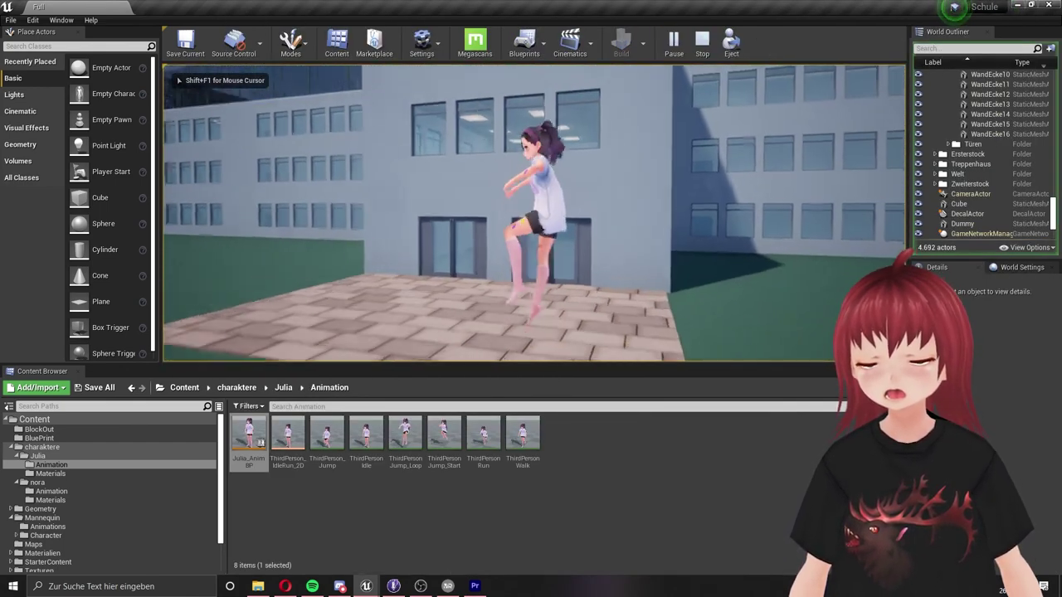
pyautogui.press('d')
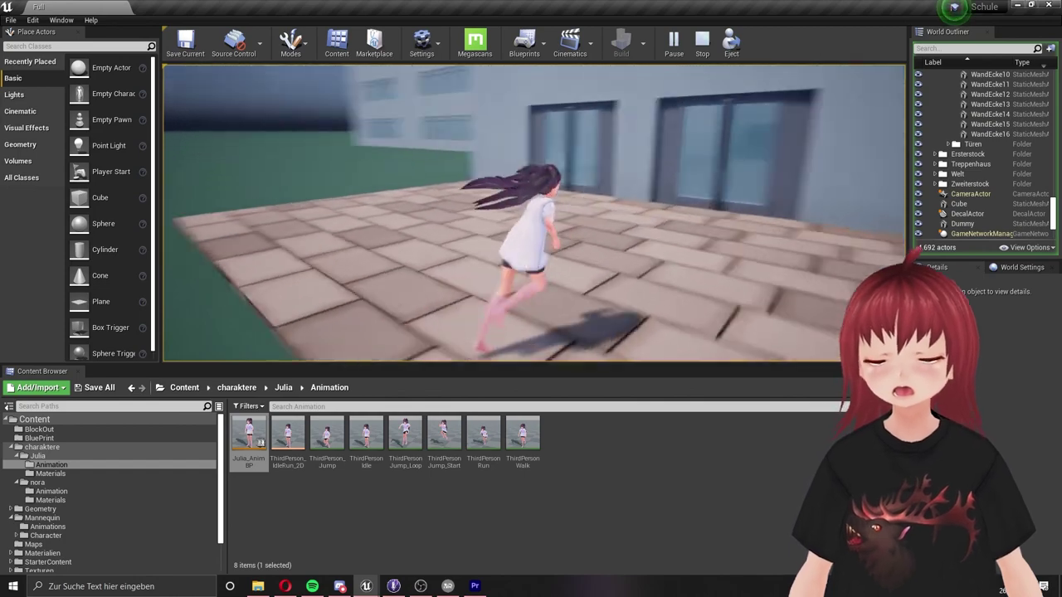
pyautogui.press('d')
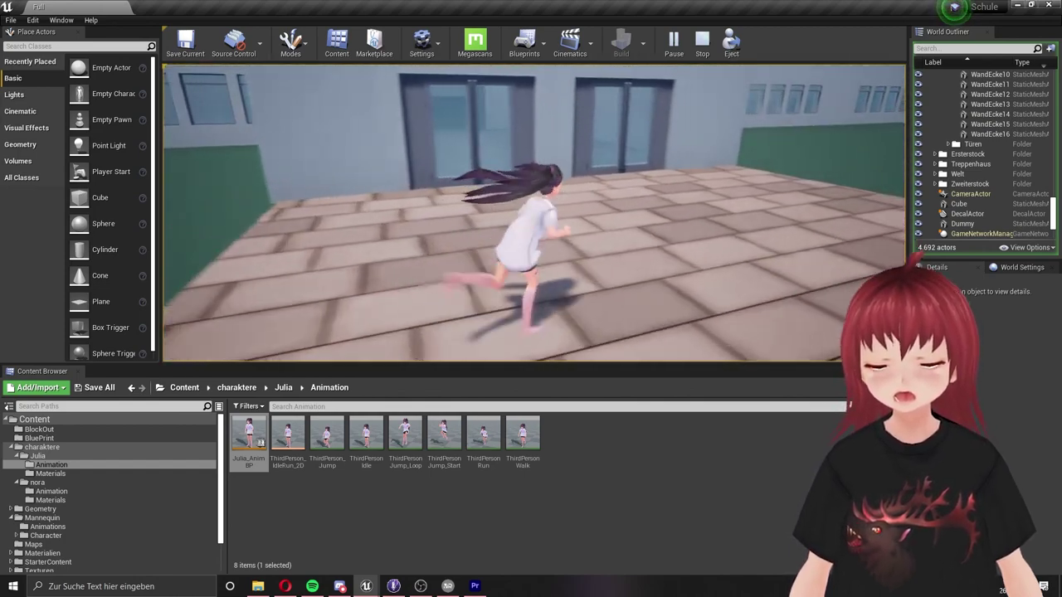
pyautogui.press('a')
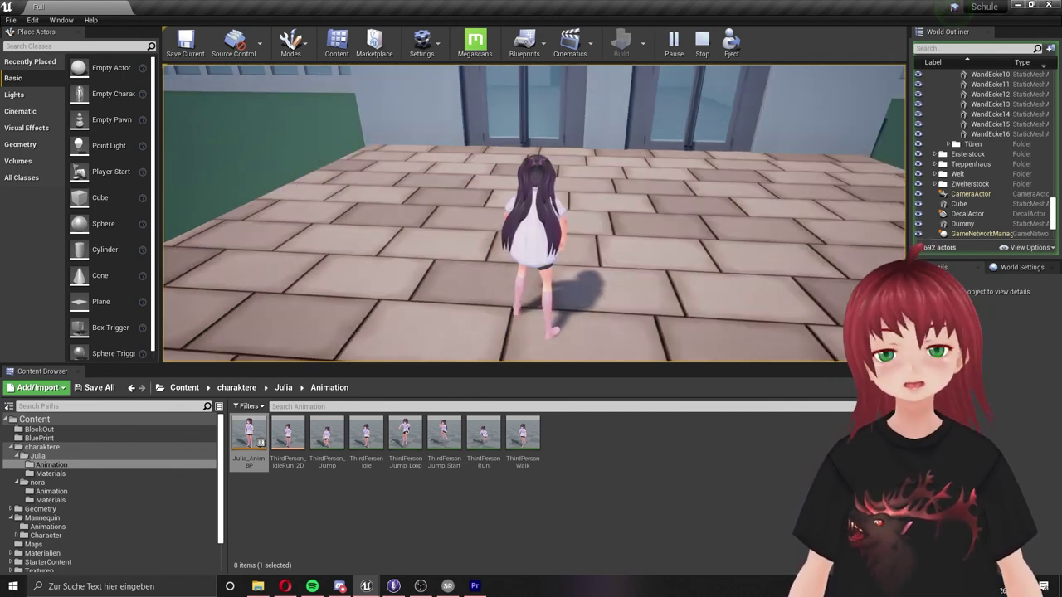
# Run Julia across the paving to the building's entrance doors, watching how her hair moves.
pyautogui.press('w')
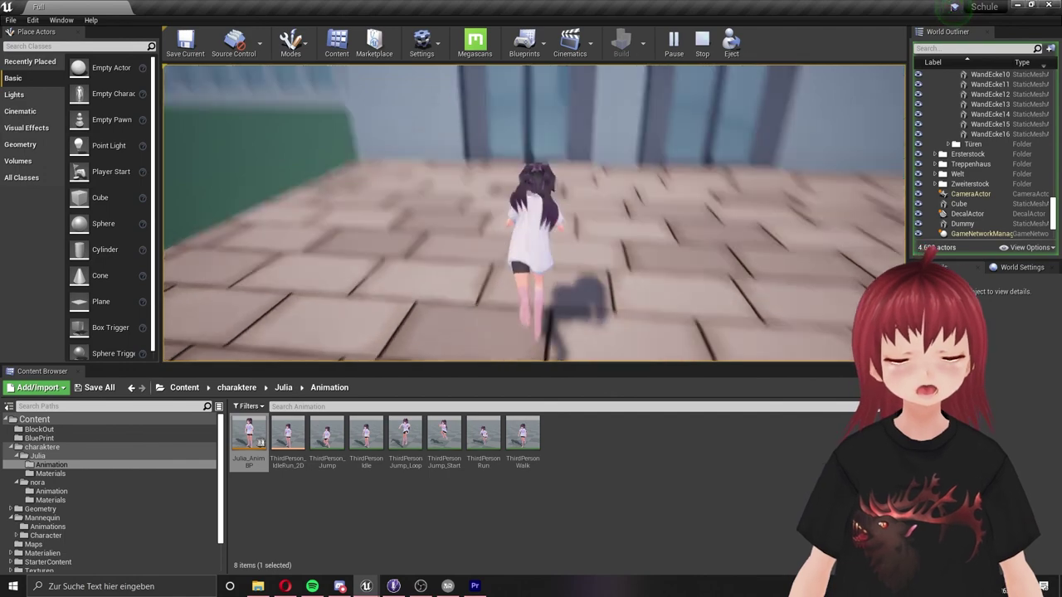
pyautogui.press('a')
pyautogui.press('w')
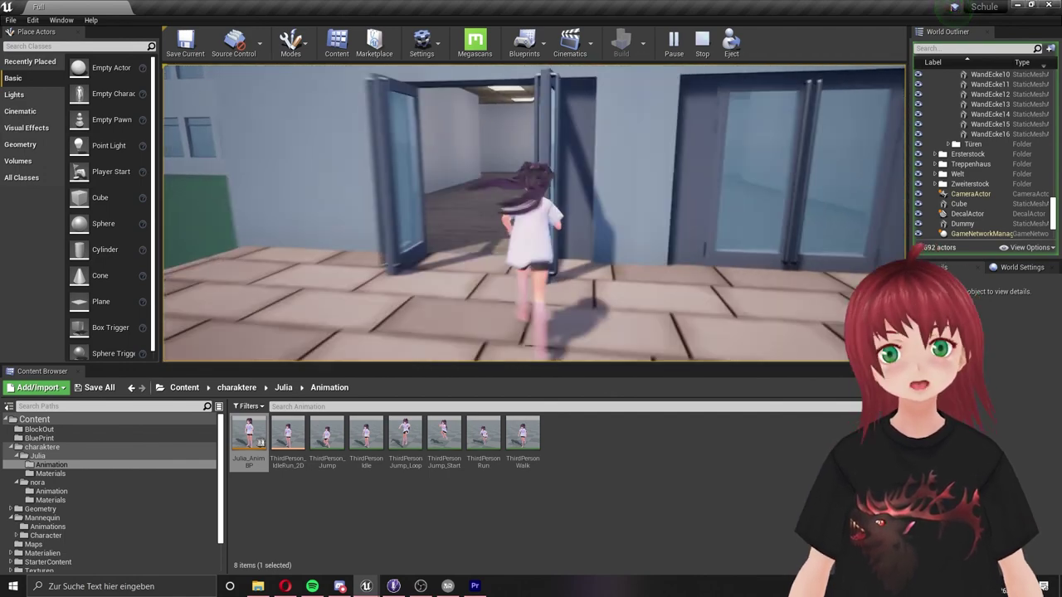